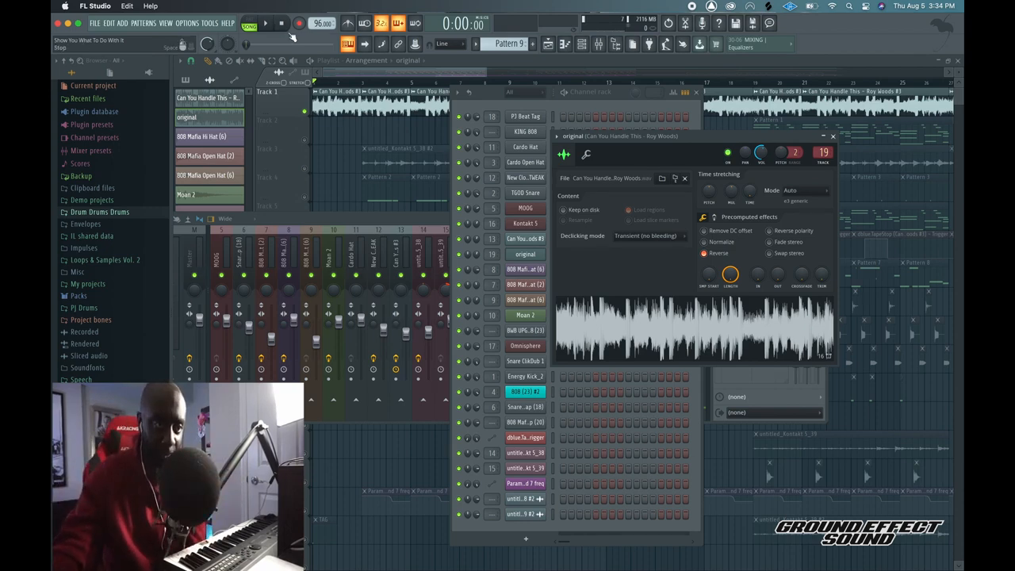
Turn off the Reverse effect on the "original" sample and preview its waveform
click(715, 255)
click(665, 341)
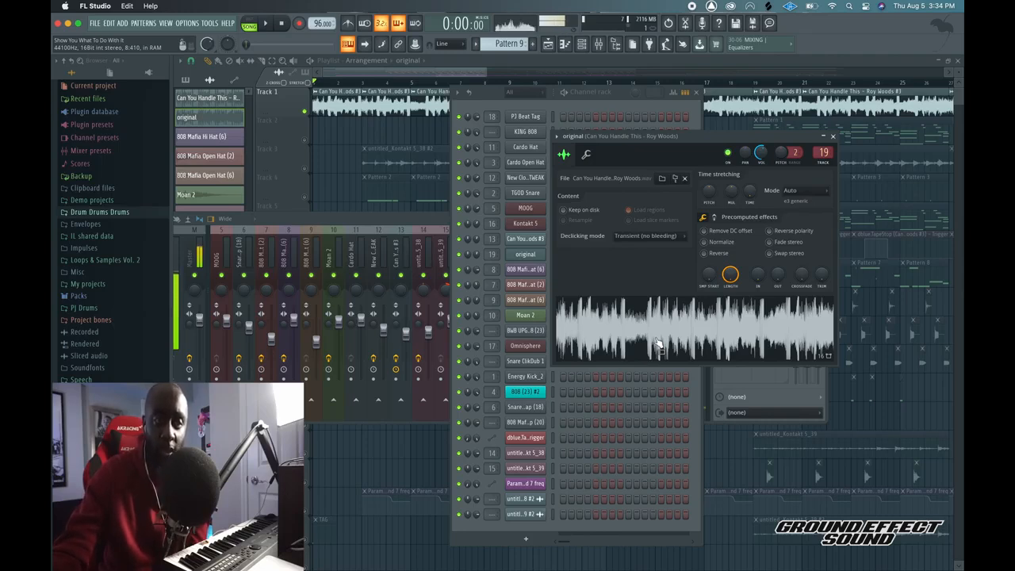
click(286, 26)
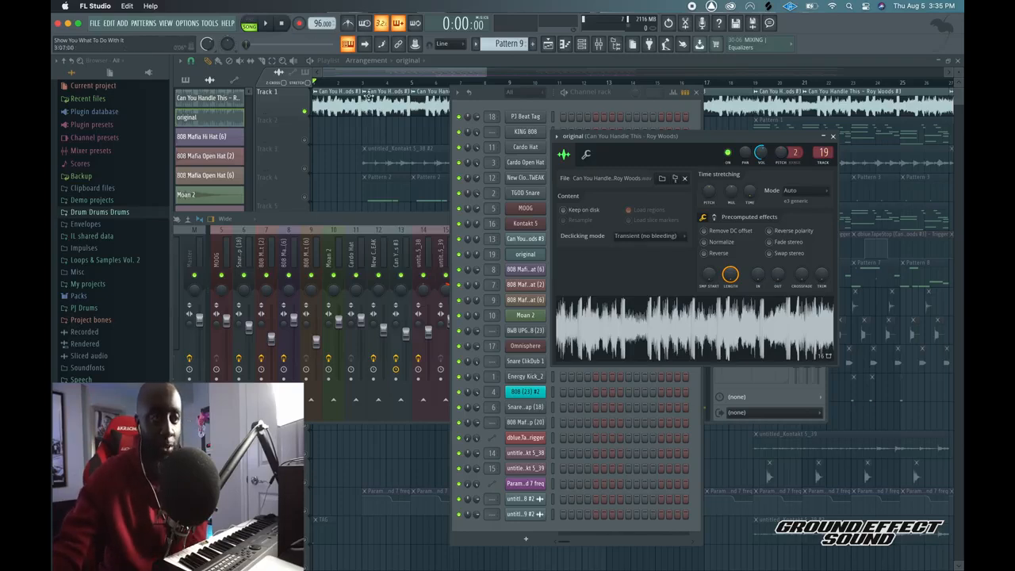
Bring up the Channel rack and open the sampler settings of the "Can You Handle This - Roy Woods #3" channel
click(391, 217)
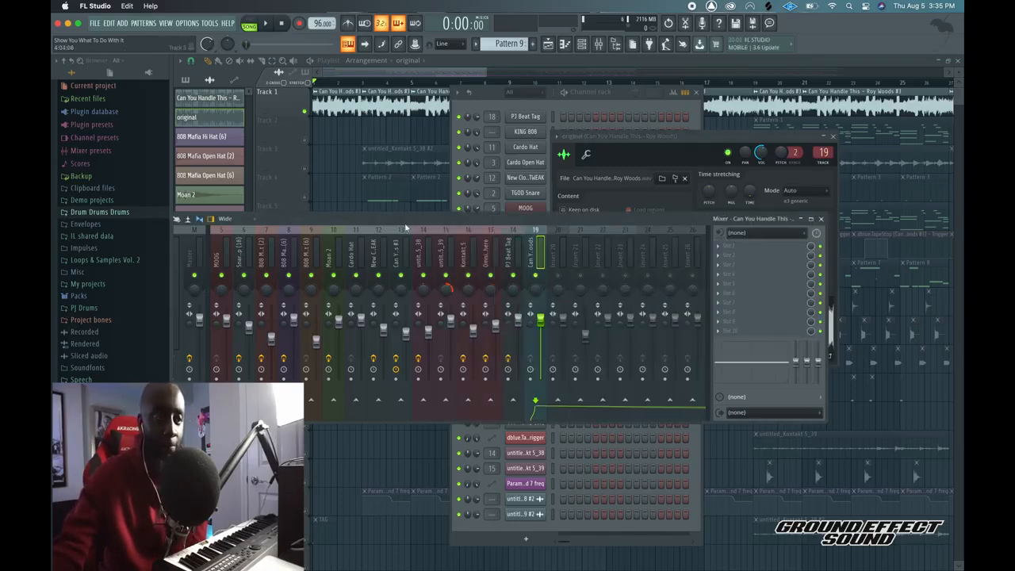
click(514, 262)
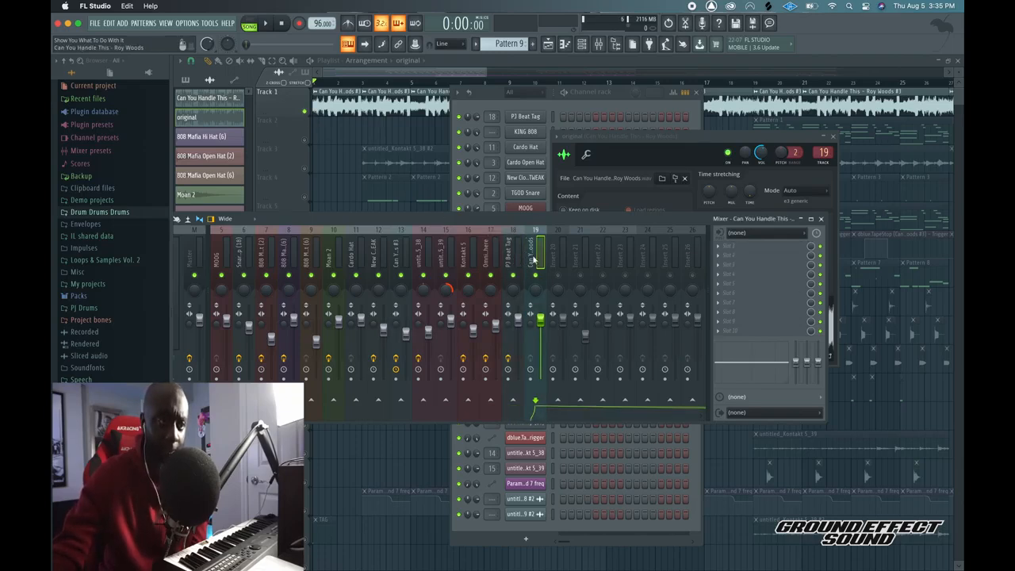
click(575, 105)
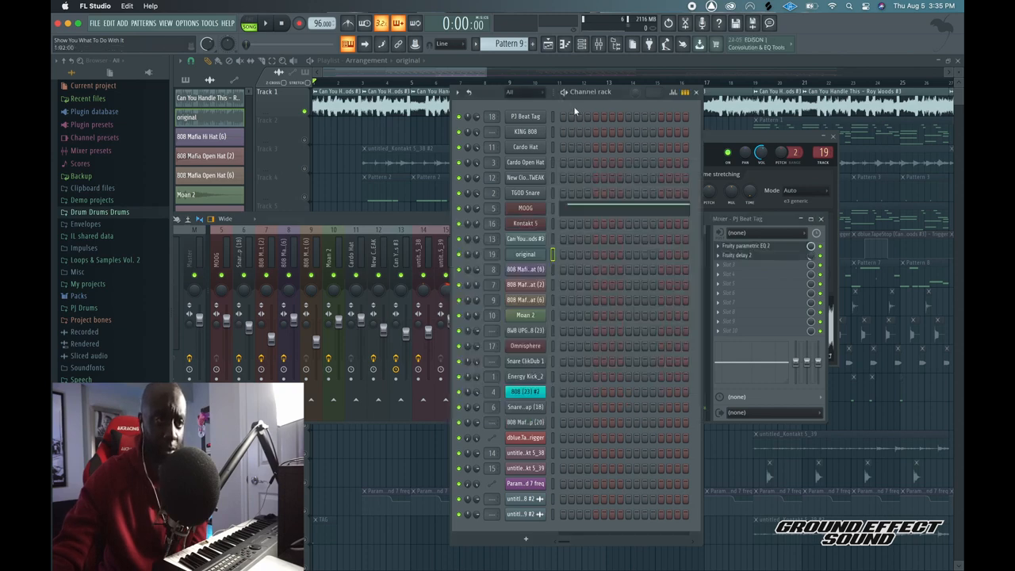
click(551, 238)
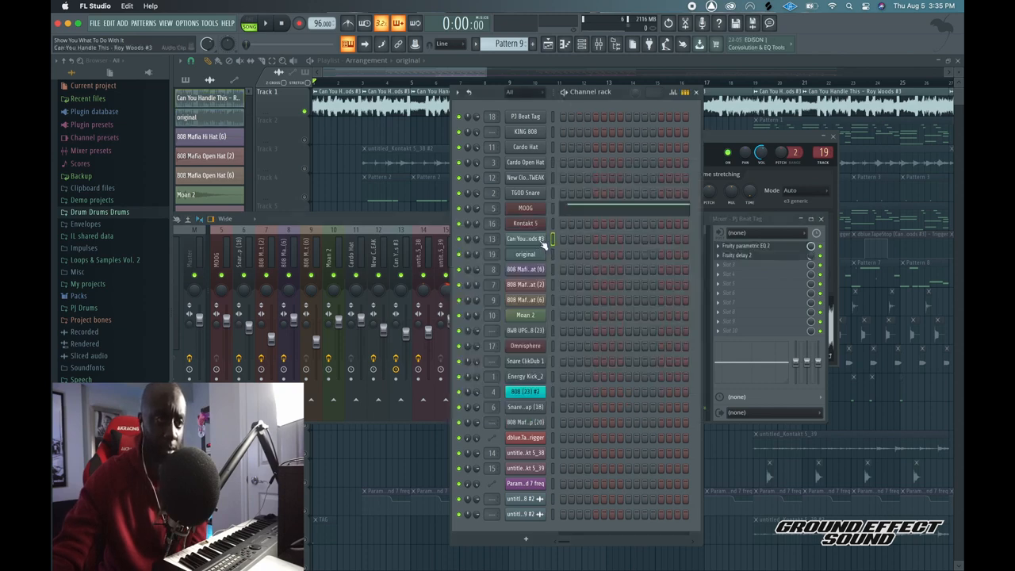
click(542, 240)
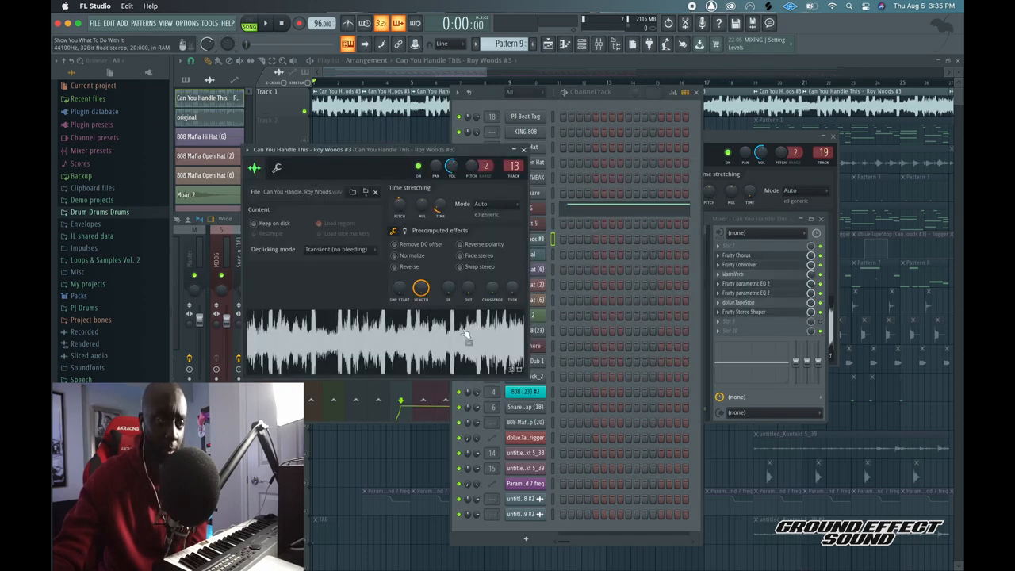
Bypass the effects on mixer track 13 holding the "Can You Handle This" sample, and play the dry sound
click(716, 223)
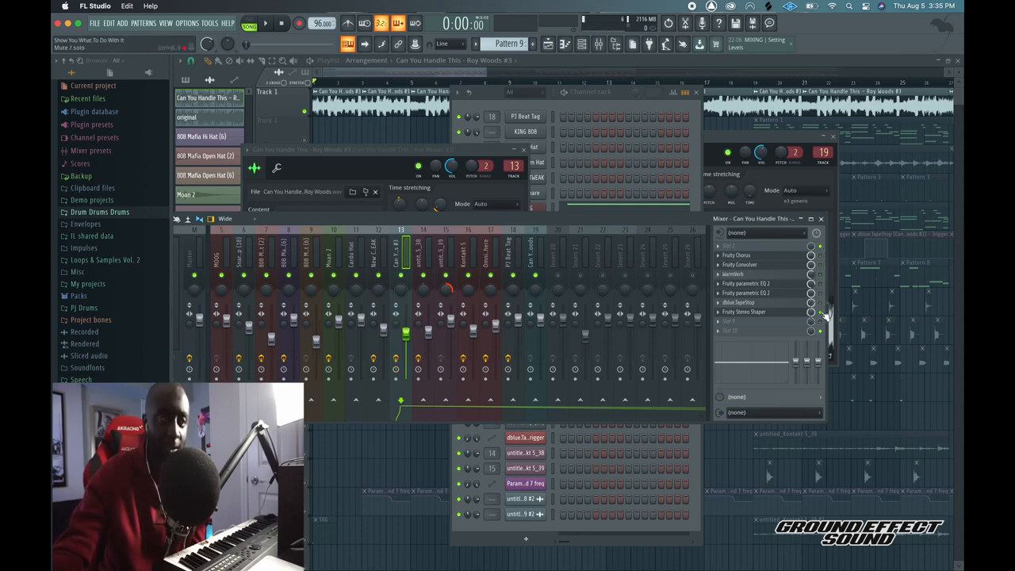
key(space)
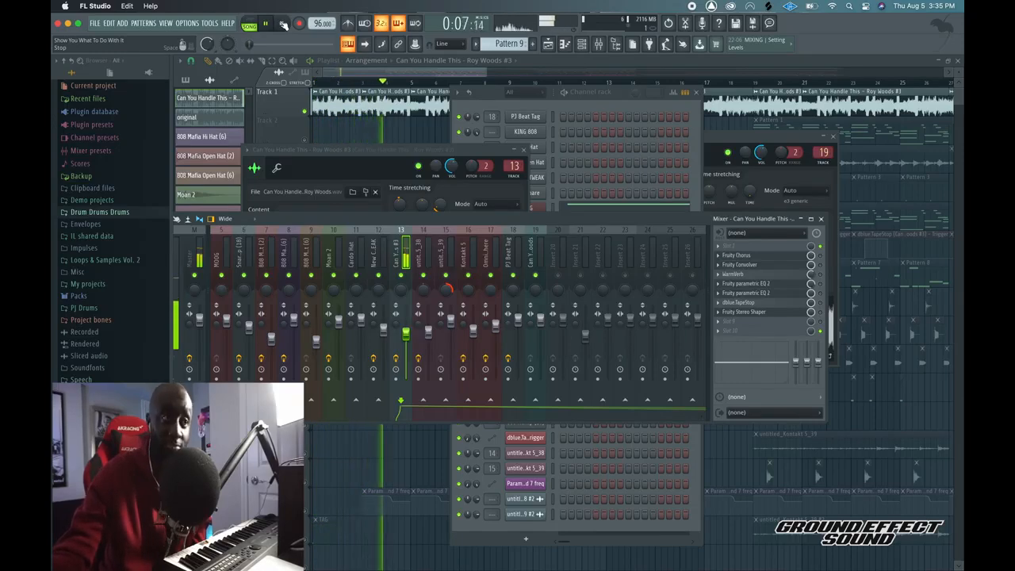
click(282, 24)
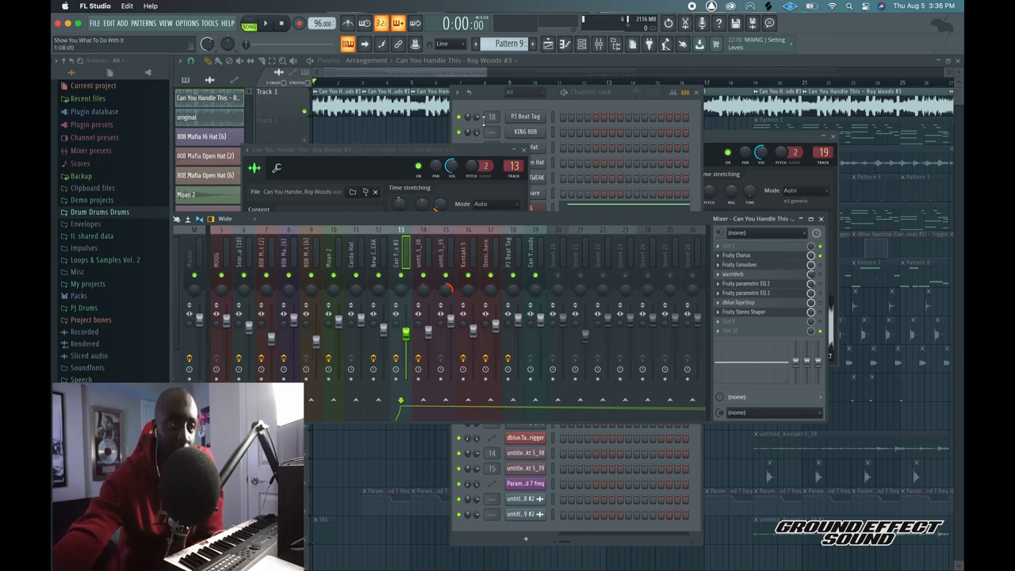
During playback, re-enable Fruity Chorus, Fruity Convolver and both Fruity parametric EQ 2 effects on mixer track 13, viewing the Convolver and EQ settings
click(268, 27)
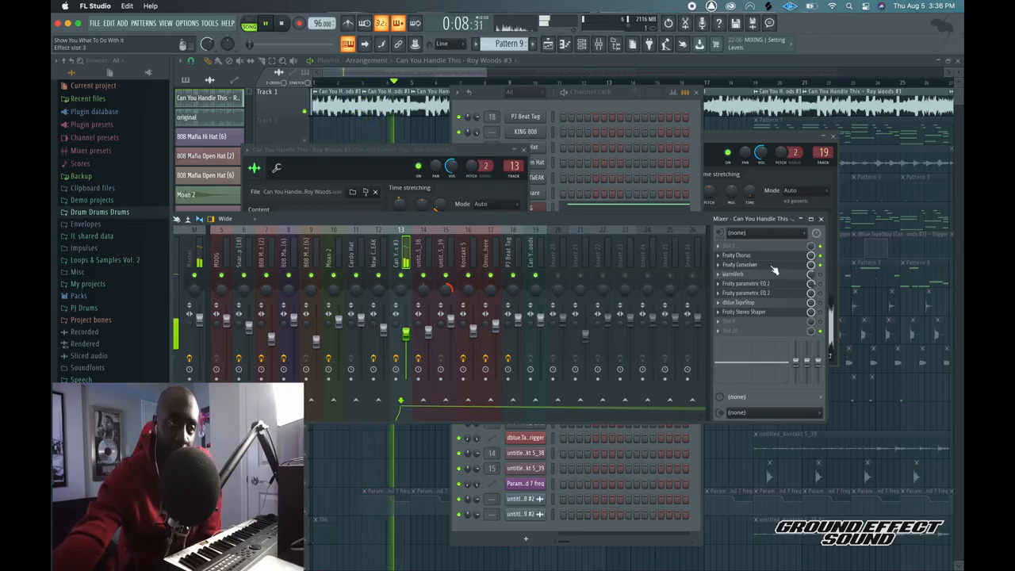
click(793, 264)
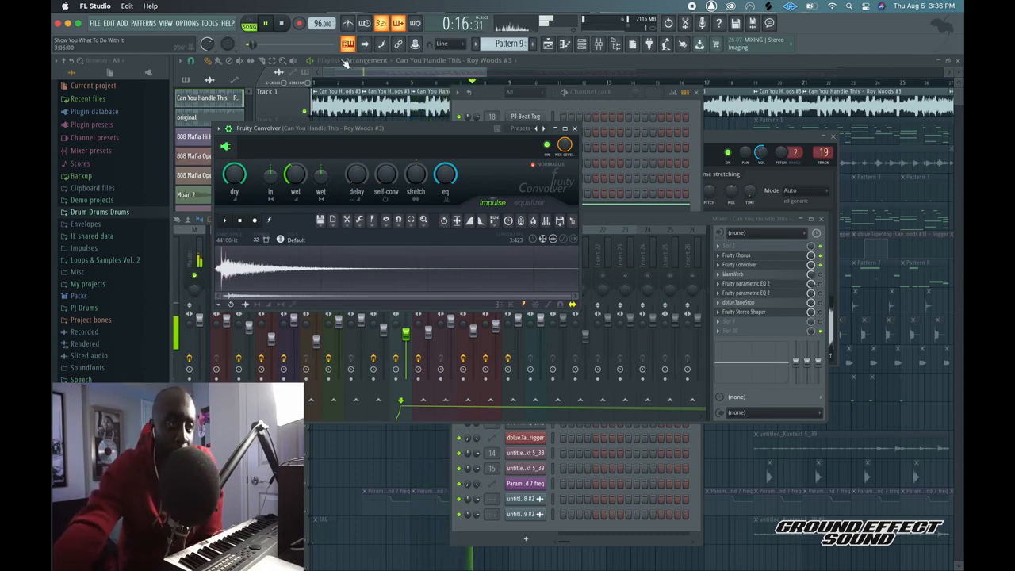
click(768, 290)
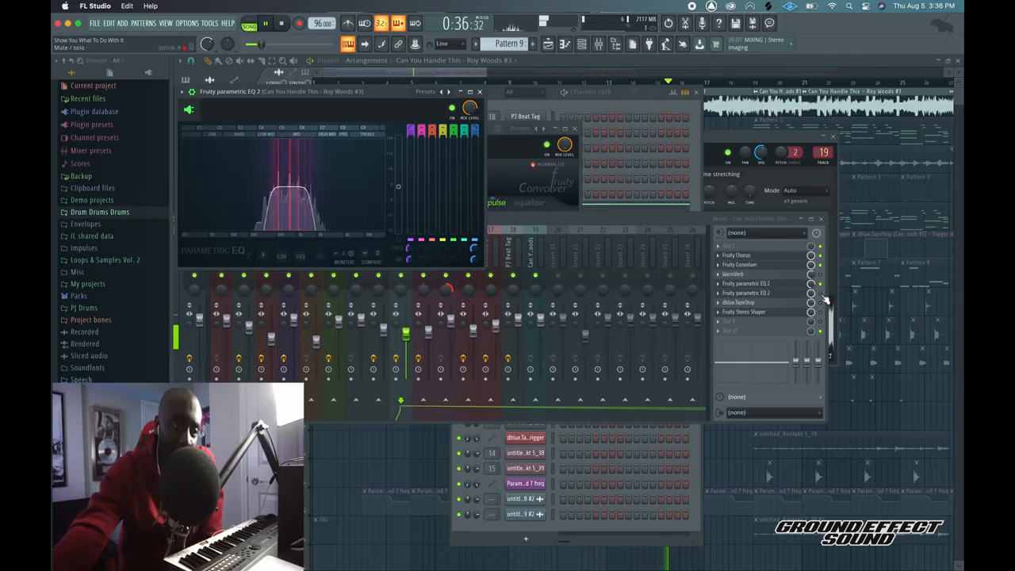
click(746, 292)
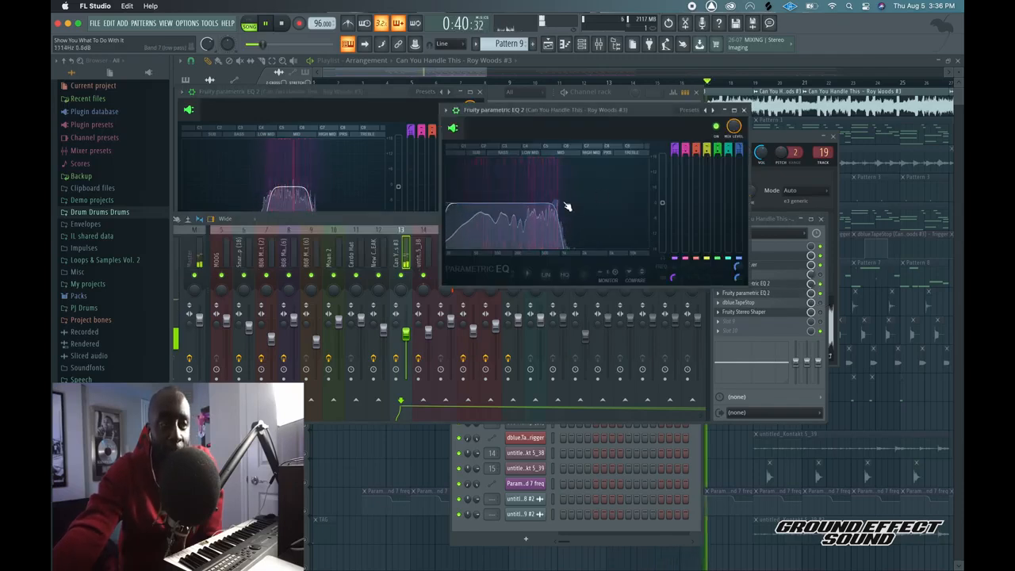
click(743, 111)
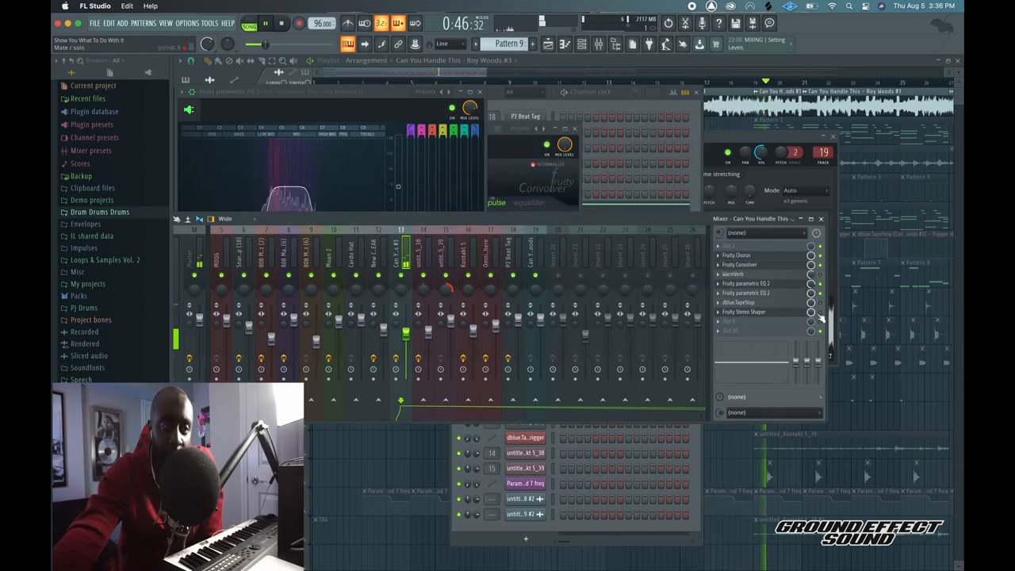
Re-enable the Fruity Stereo Shaper on mixer track 13 and view its settings
click(773, 313)
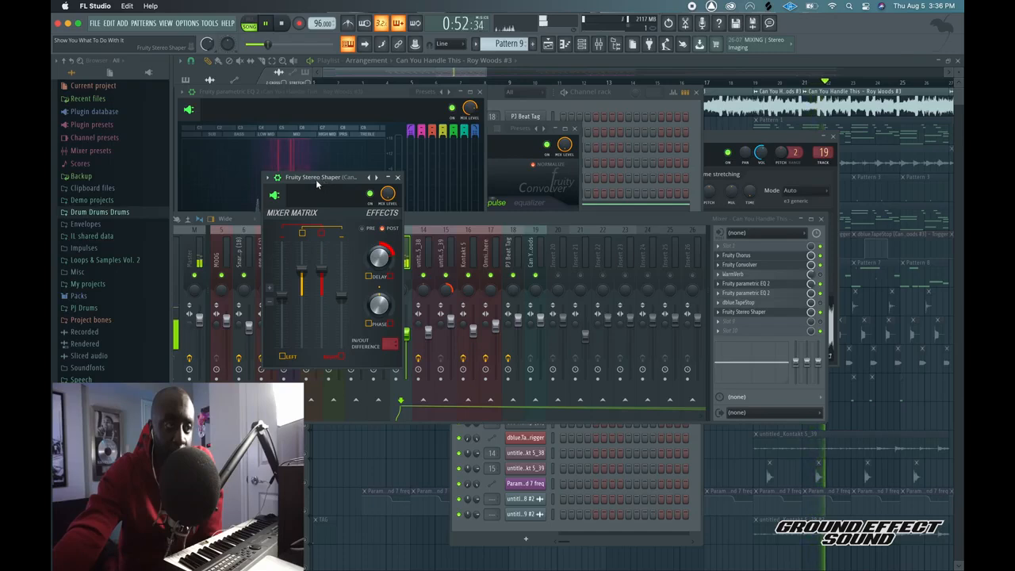
drag(317, 182, 320, 171)
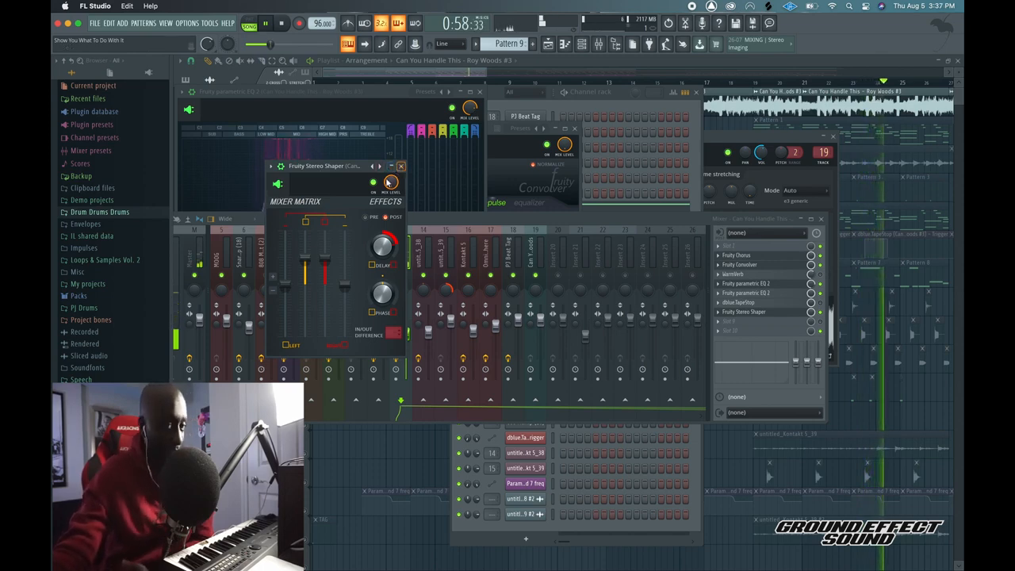
click(401, 166)
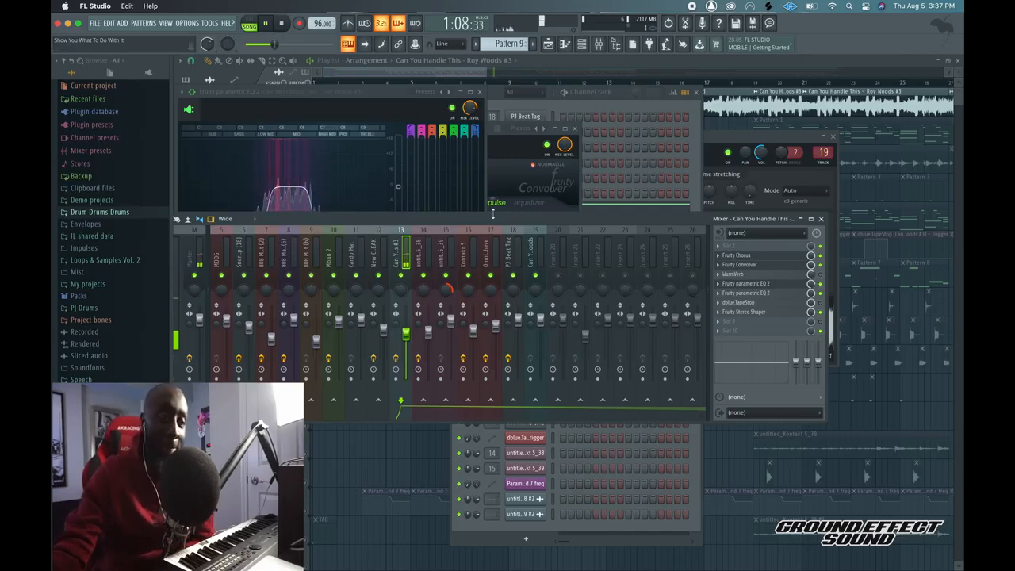
Return to the Playlist, stop playback, and preview the "untitled_Kontakt 5_38 #2" sample from Track 3
click(481, 71)
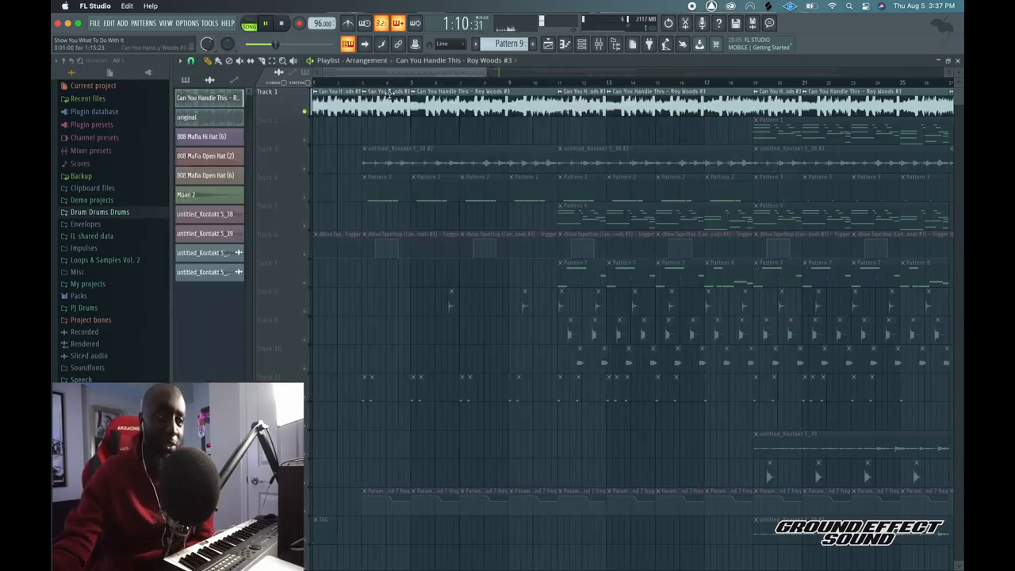
click(283, 23)
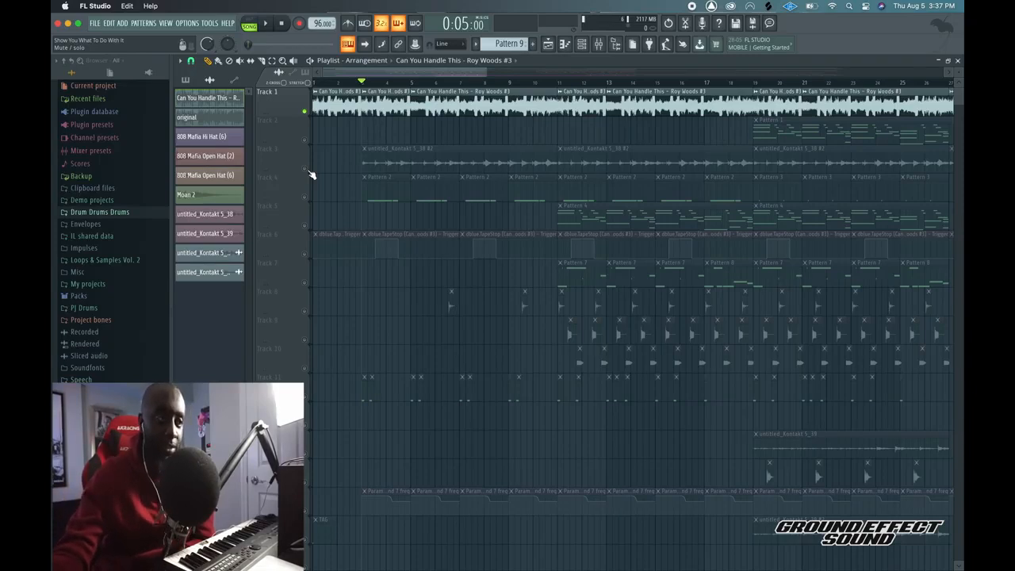
double_click(383, 162)
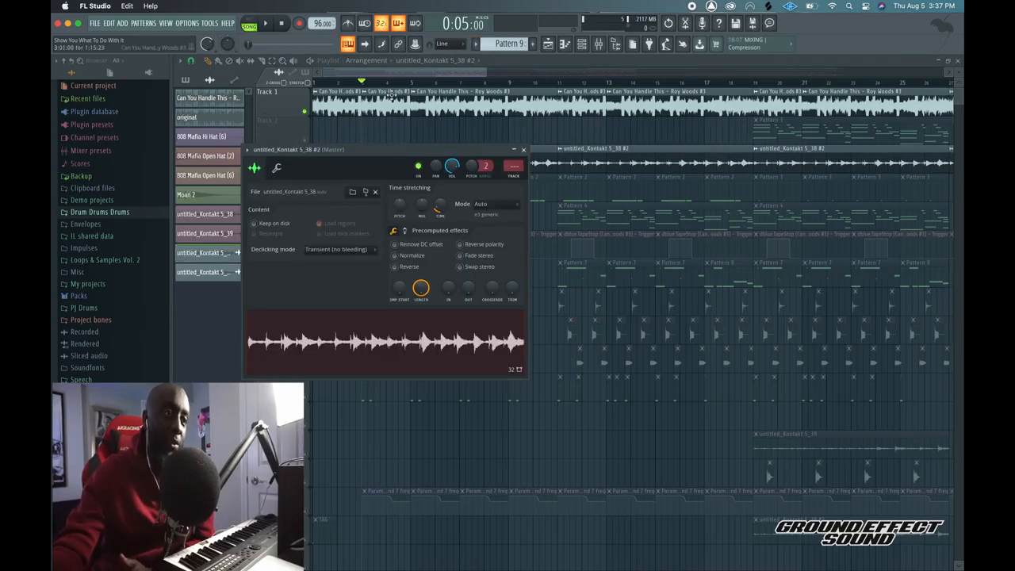
click(385, 343)
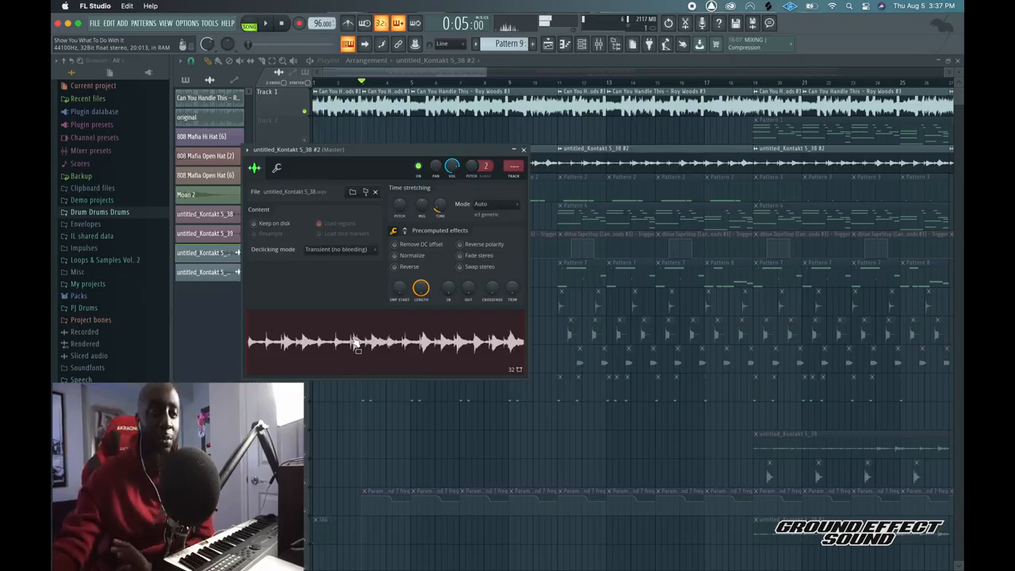
click(282, 24)
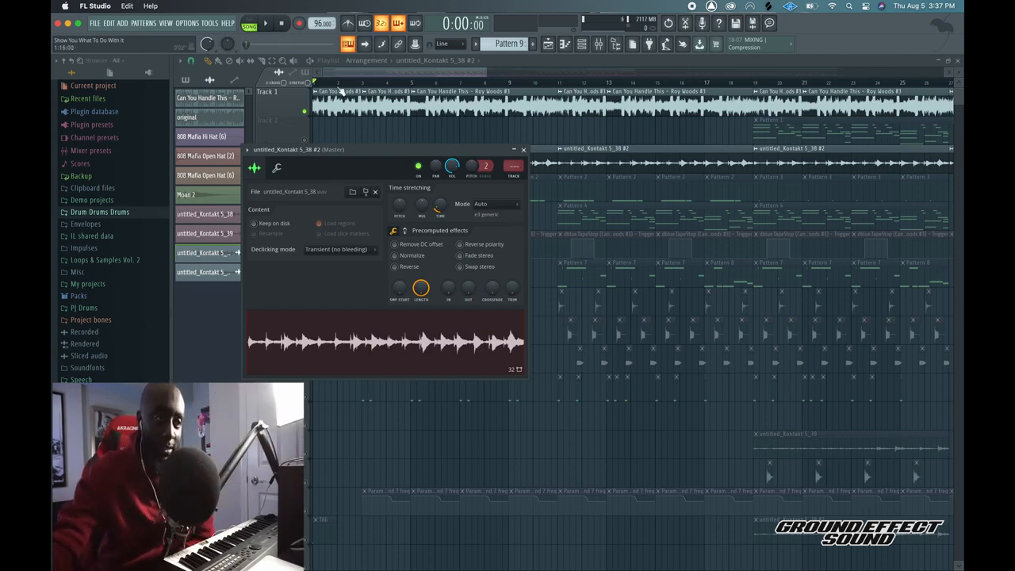
Unmute Track 3 in the Playlist and review the sample settings of its "untitled_Kontakt 5_38 #2" clip
drag(339, 148, 436, 142)
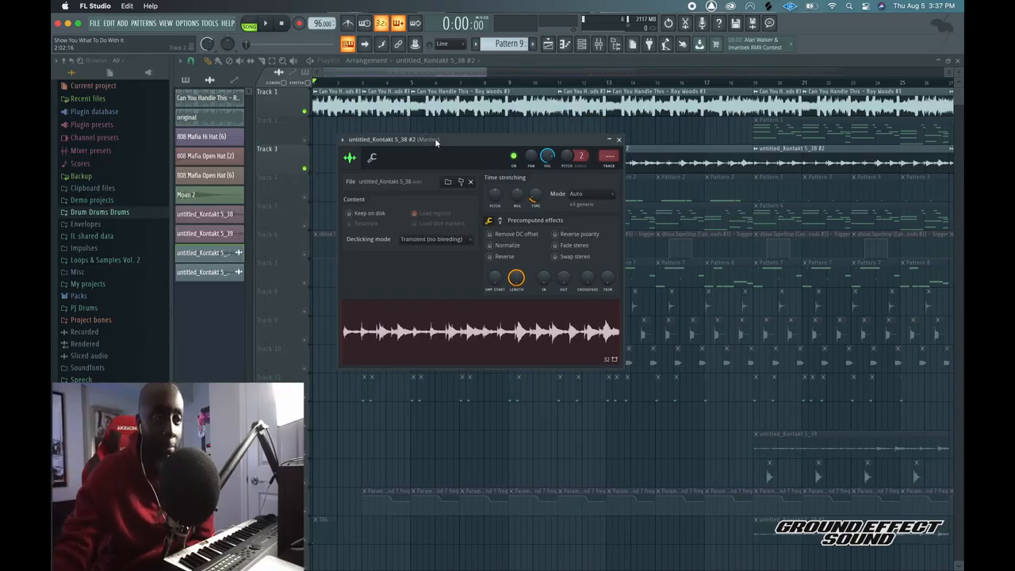
click(408, 74)
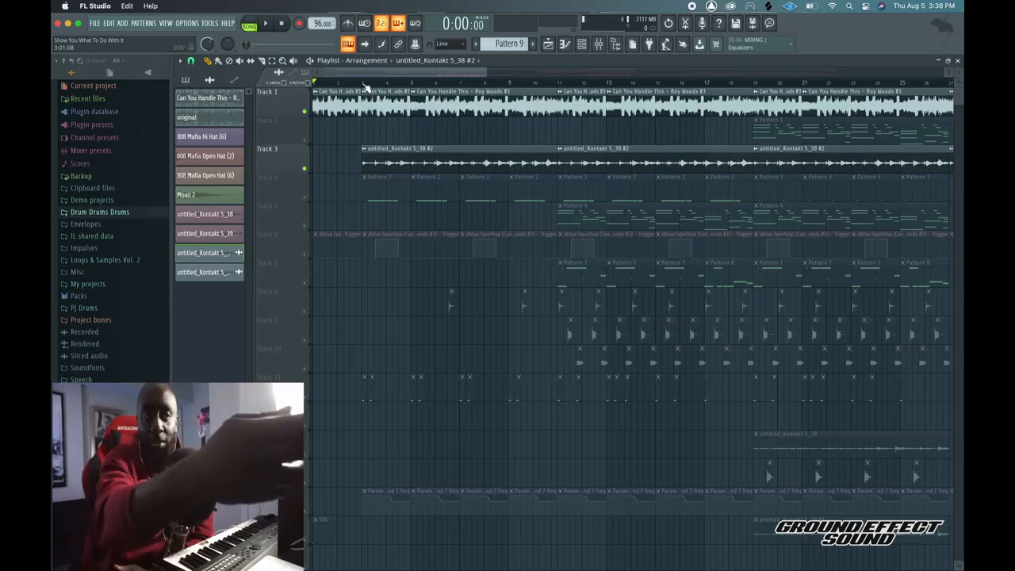
double_click(407, 166)
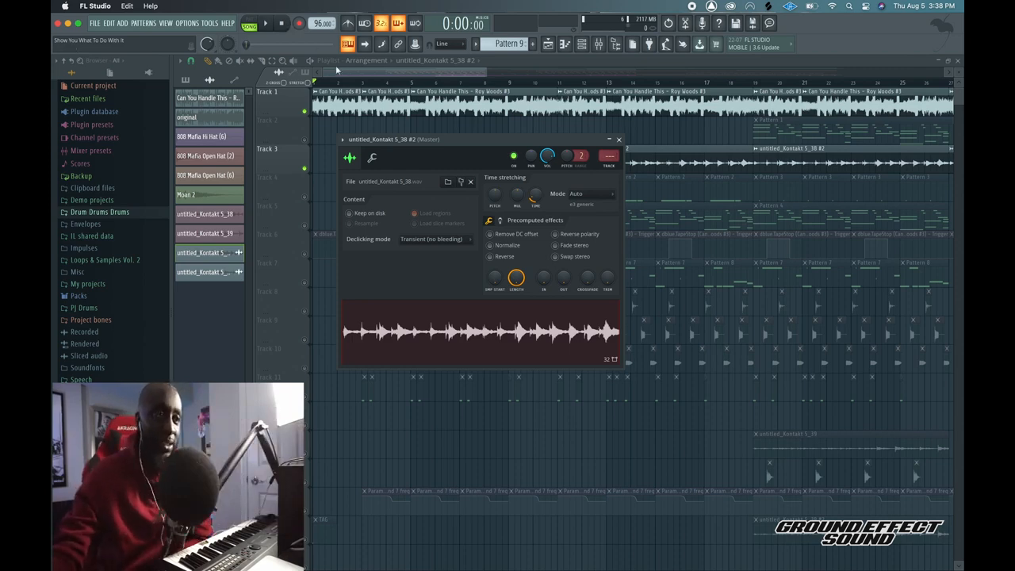
click(339, 71)
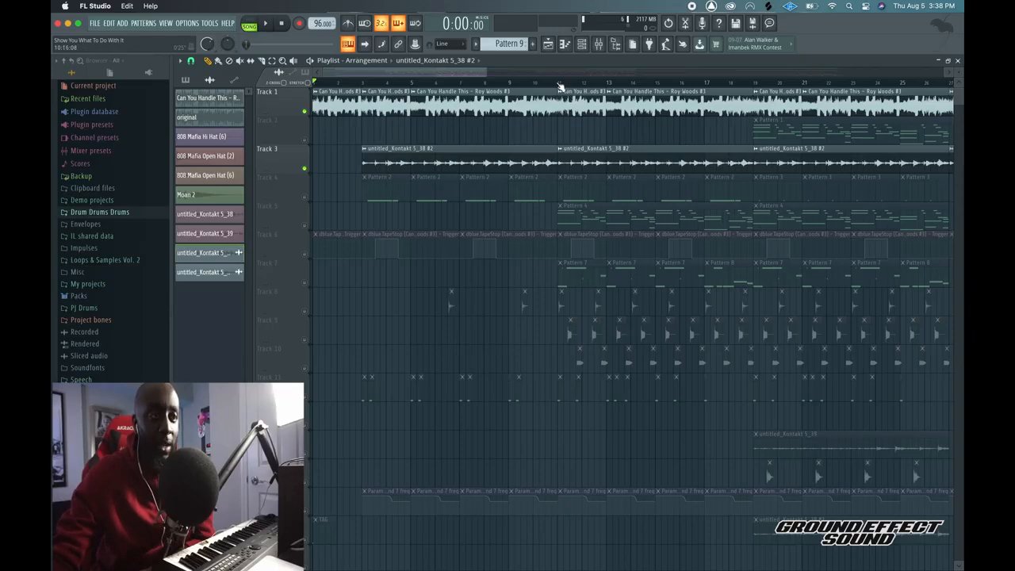
Play the arrangement from bar 11 to hear Tracks 1 and 3 together, and stop playback
click(559, 84)
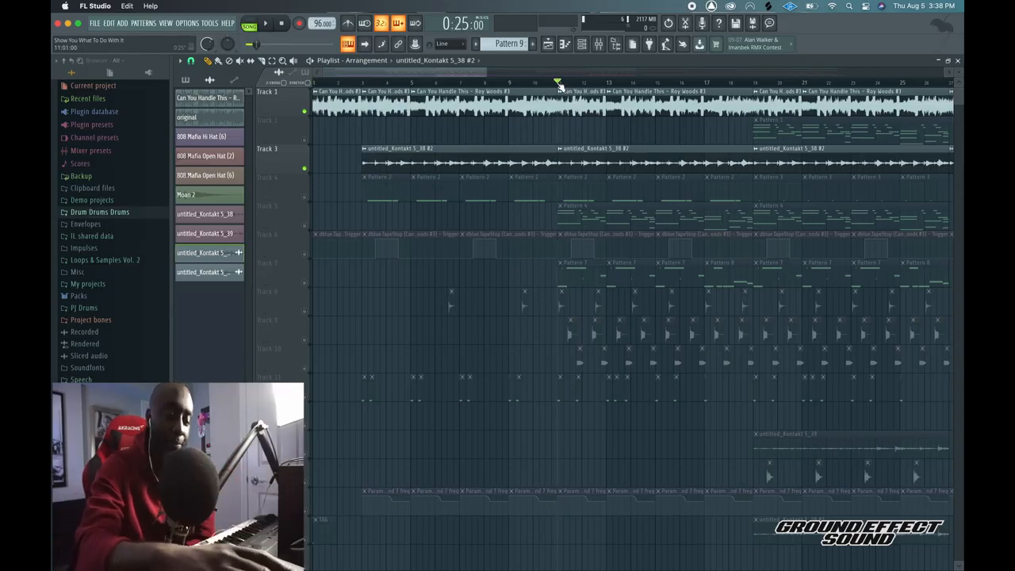
key(space)
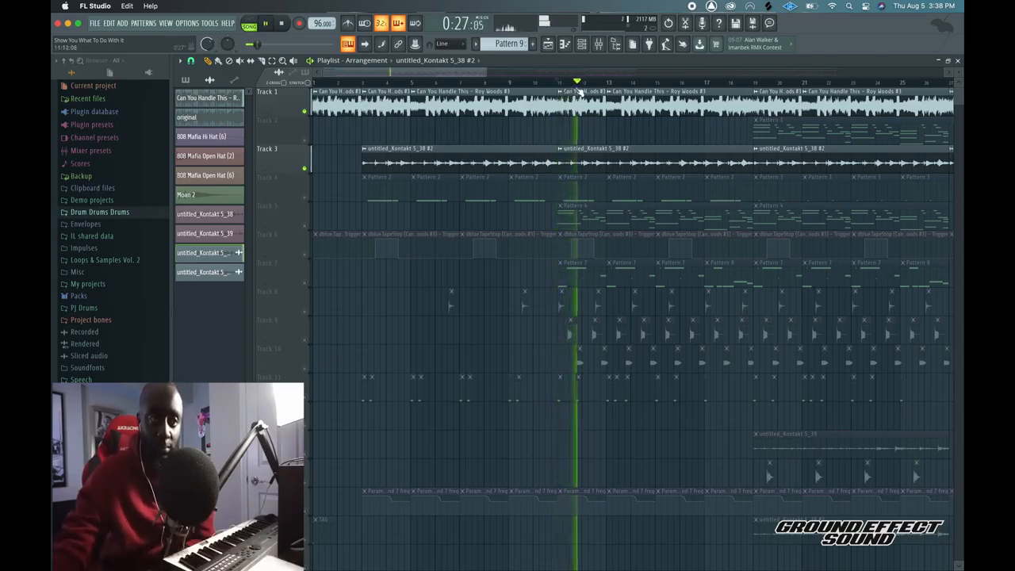
scroll(585, 84, down, 1)
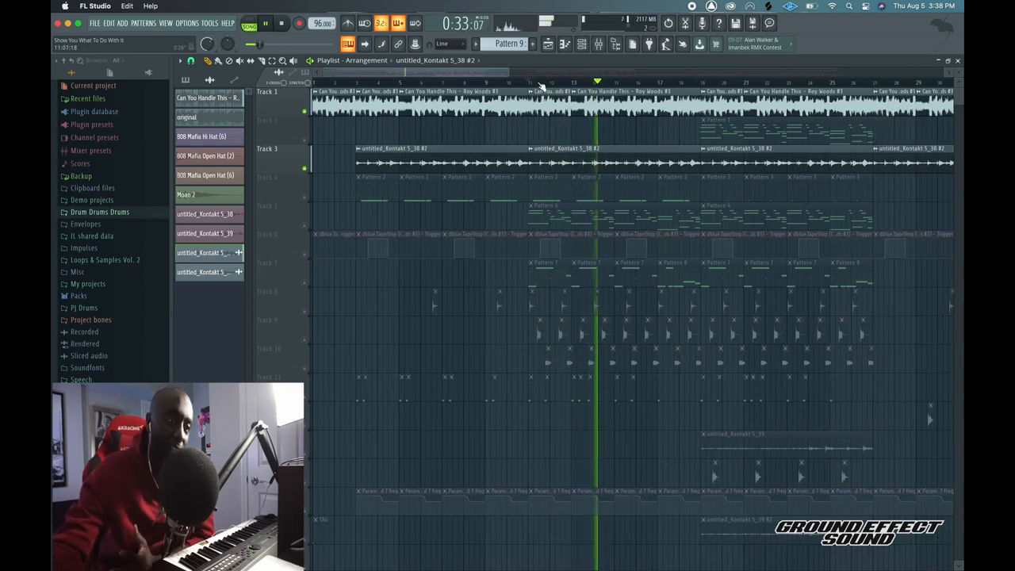
scroll(531, 83, down, 3)
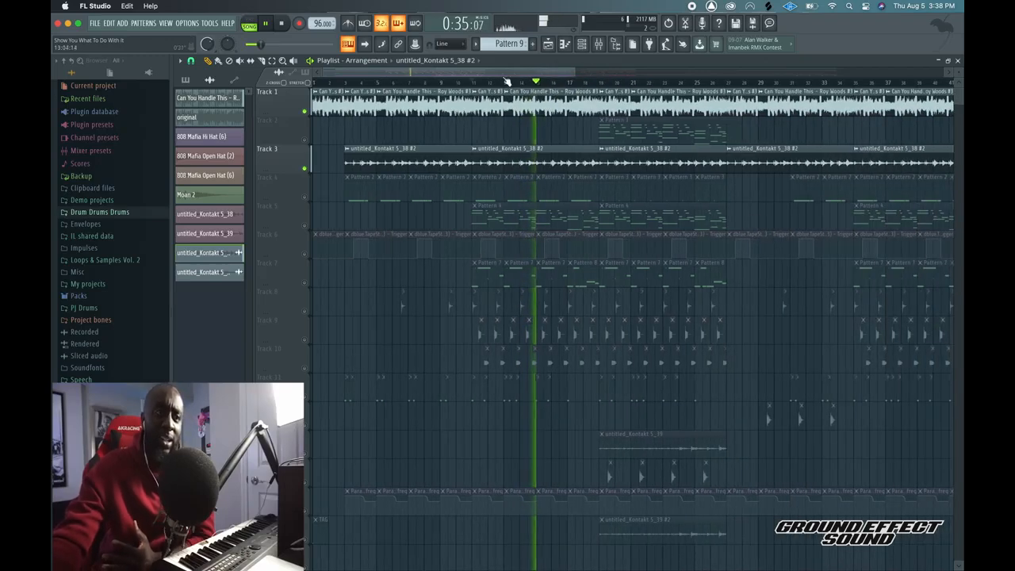
click(282, 24)
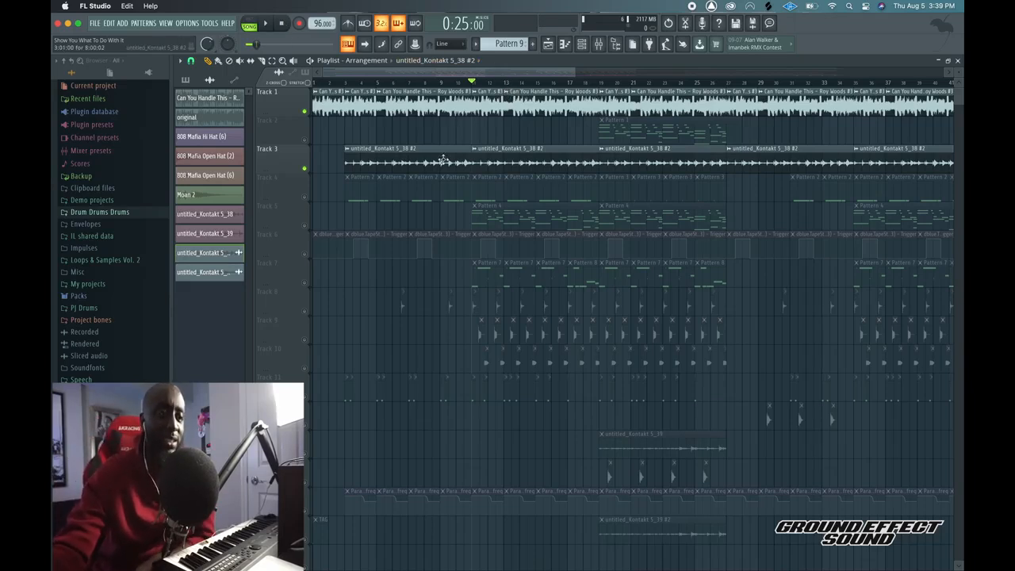
Unmute Track 5 with its Pattern 4 clips, play the song, and unmute Track 7 during playback
click(304, 226)
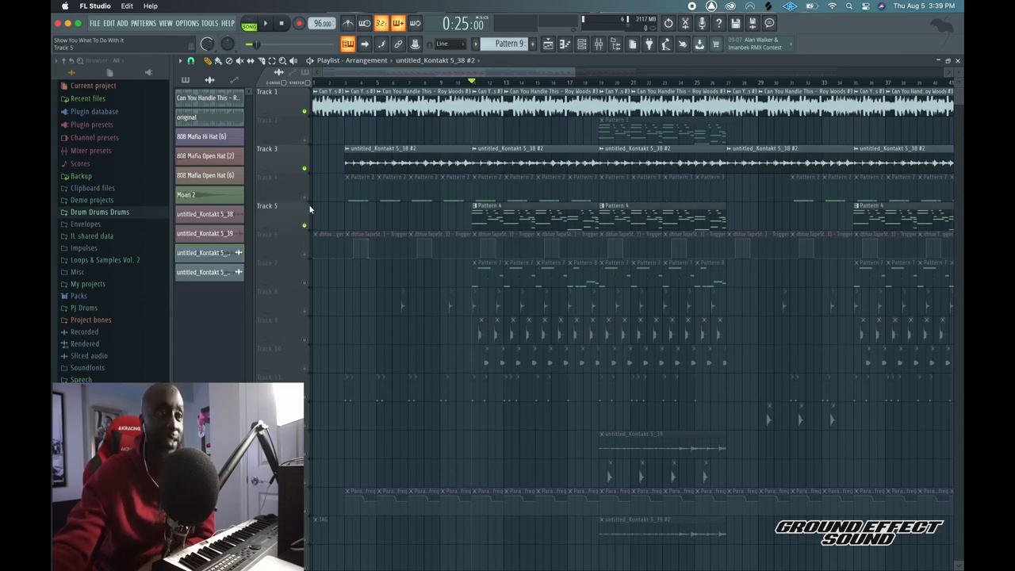
click(268, 24)
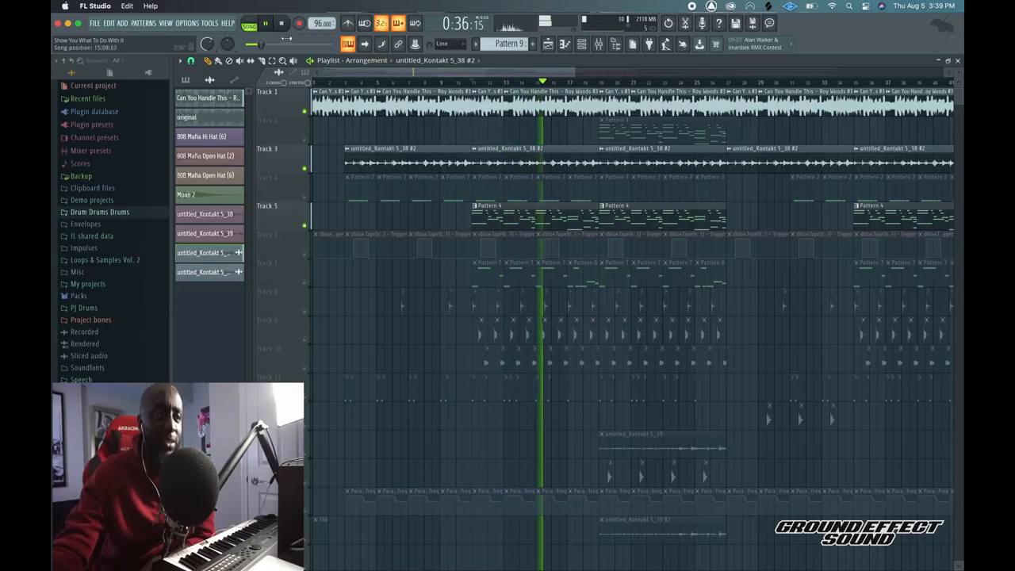
click(305, 283)
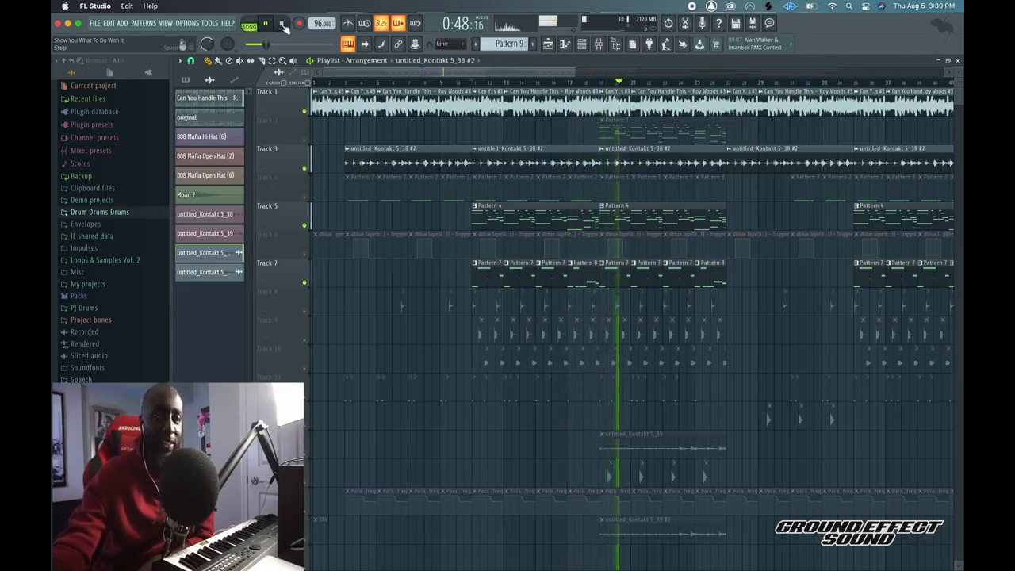
Unmute Track 13 during playback, review the sample settings of its "untitled_Kontakt 5_39" clip, and stop the song
click(304, 454)
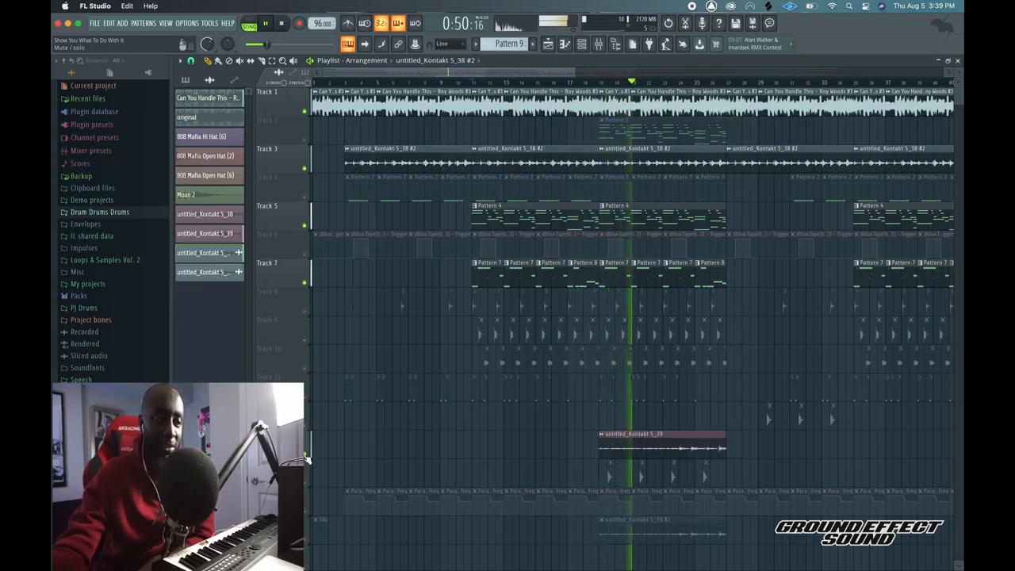
double_click(668, 450)
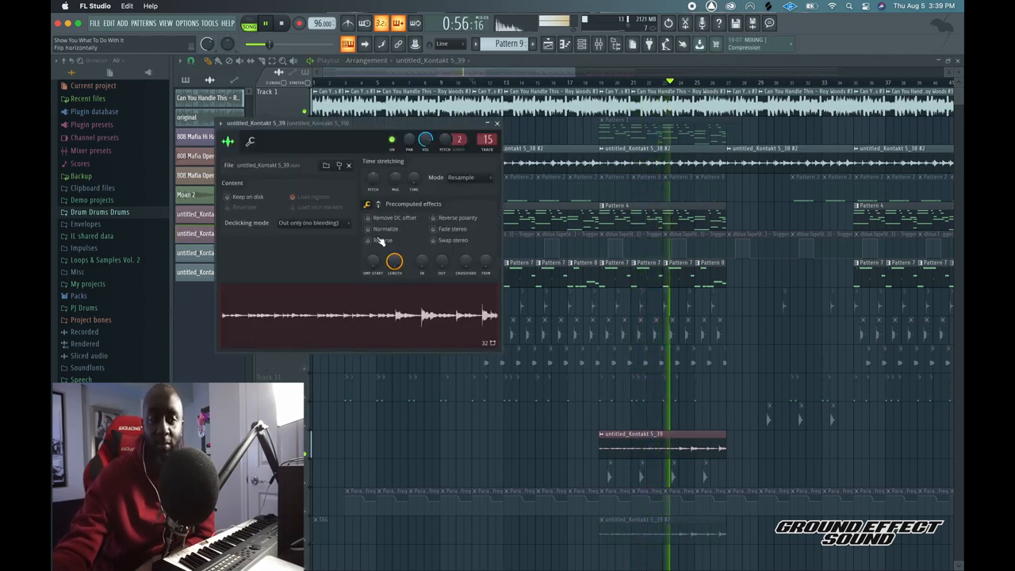
click(354, 75)
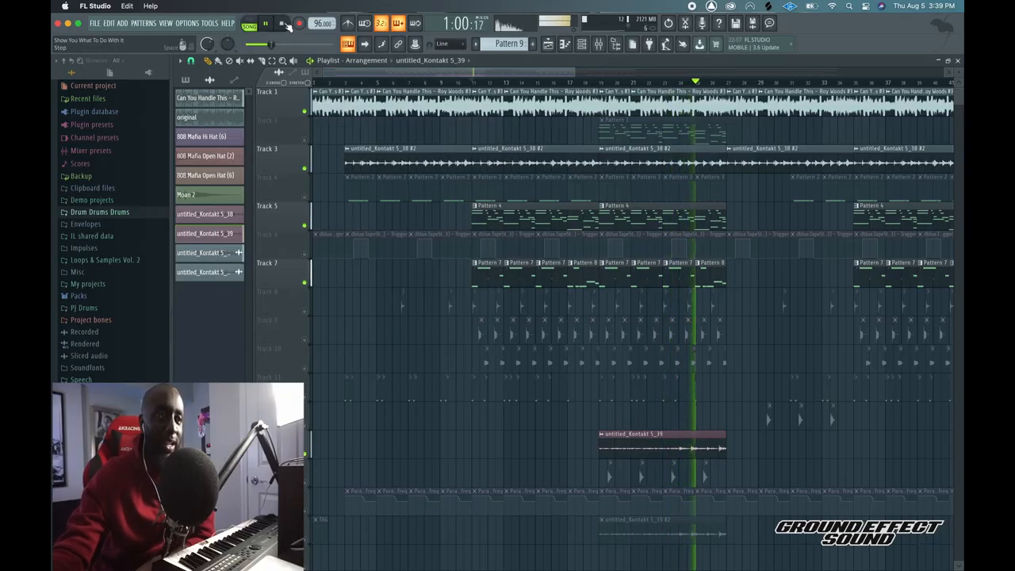
click(283, 23)
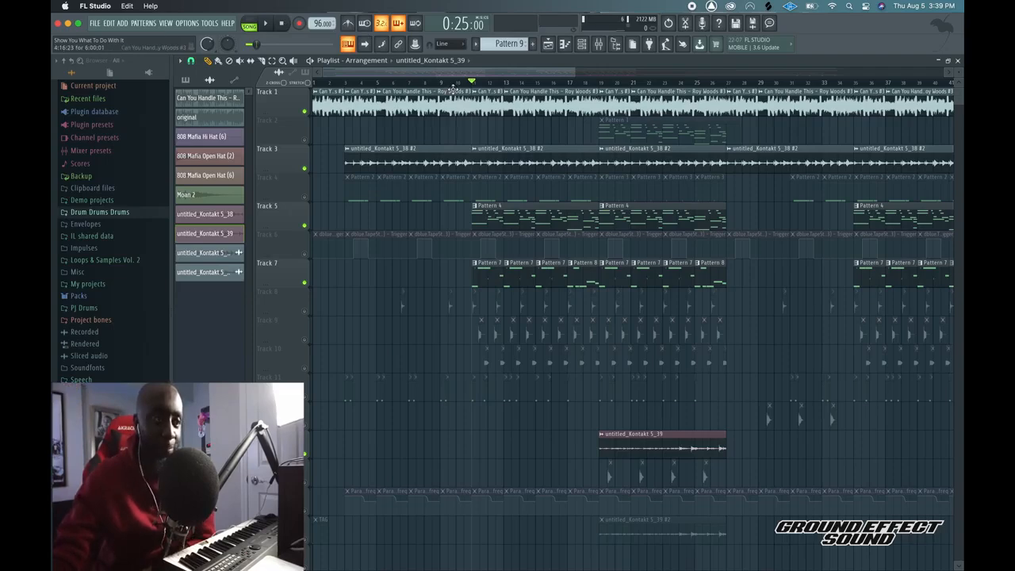
Unmute Track 11 and inspect the Energy Kick_2 notes of its Pattern 6 clip at bar 11 in the Piano roll
scroll(456, 89, up, 5)
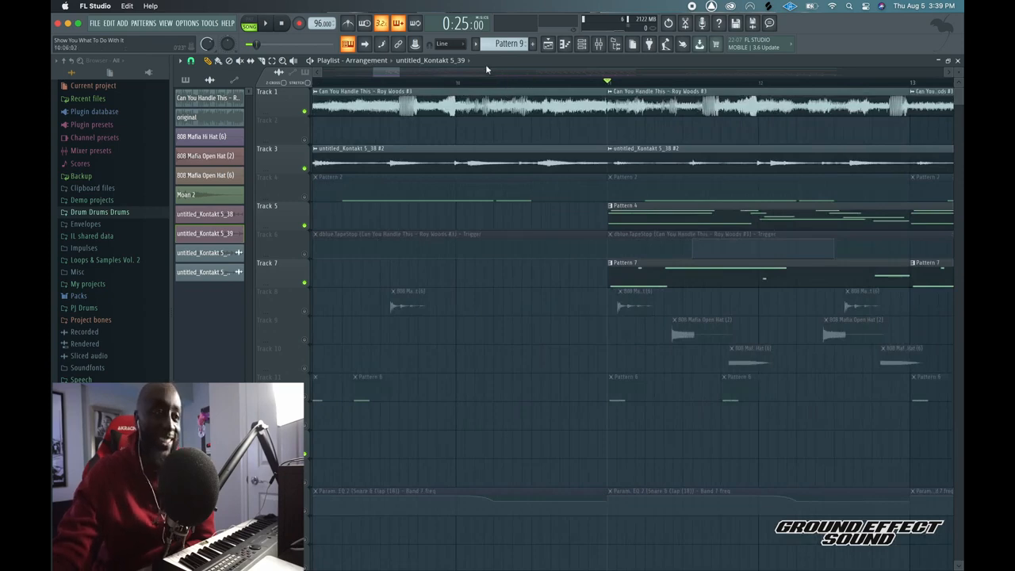
drag(393, 75, 402, 76)
scroll(426, 87, down, 6)
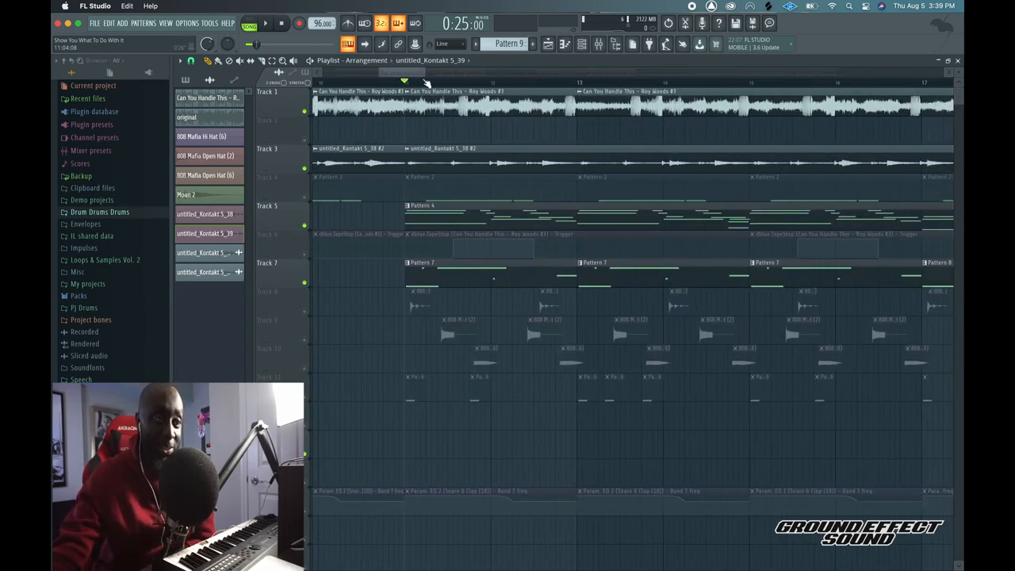
drag(416, 73, 421, 75)
scroll(423, 86, down, 2)
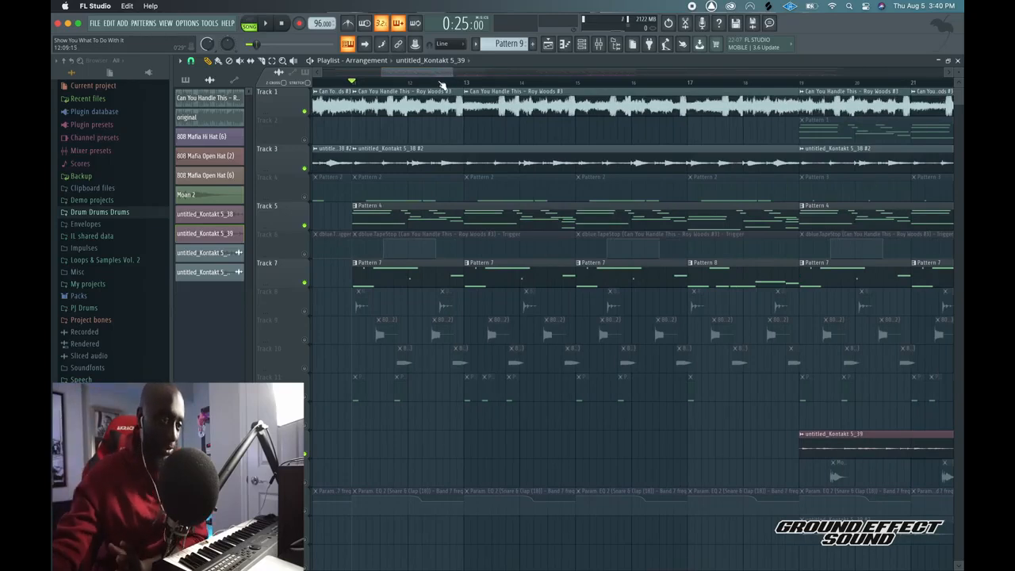
click(306, 398)
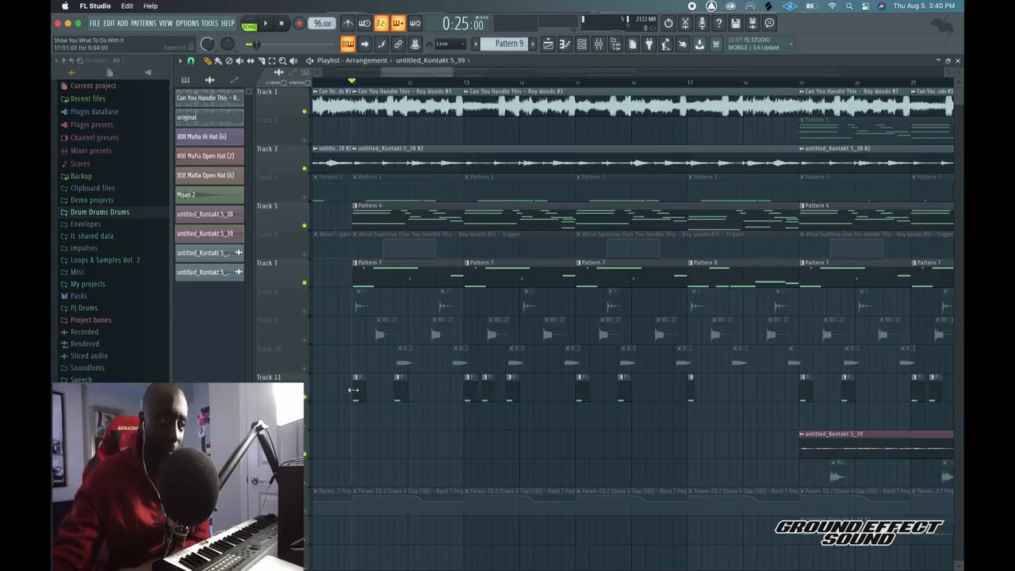
double_click(361, 393)
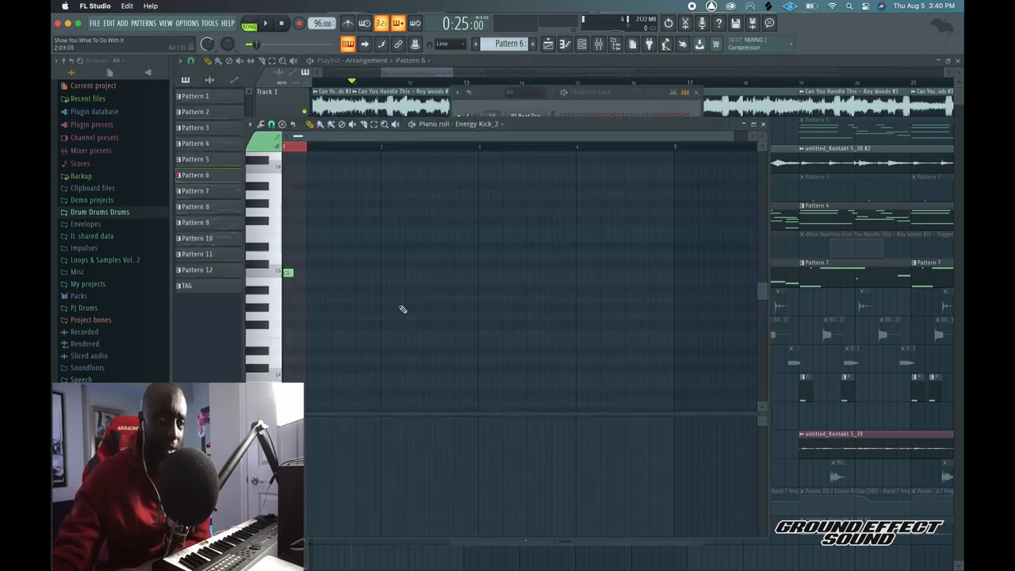
click(392, 81)
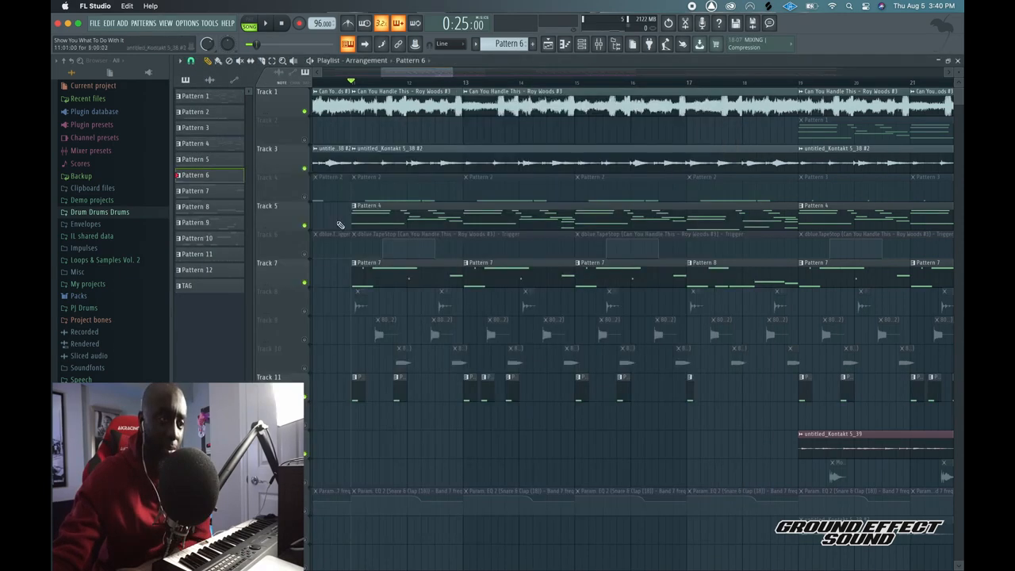
Mute Track 11 again and briefly play the arrangement from bar 11
click(307, 399)
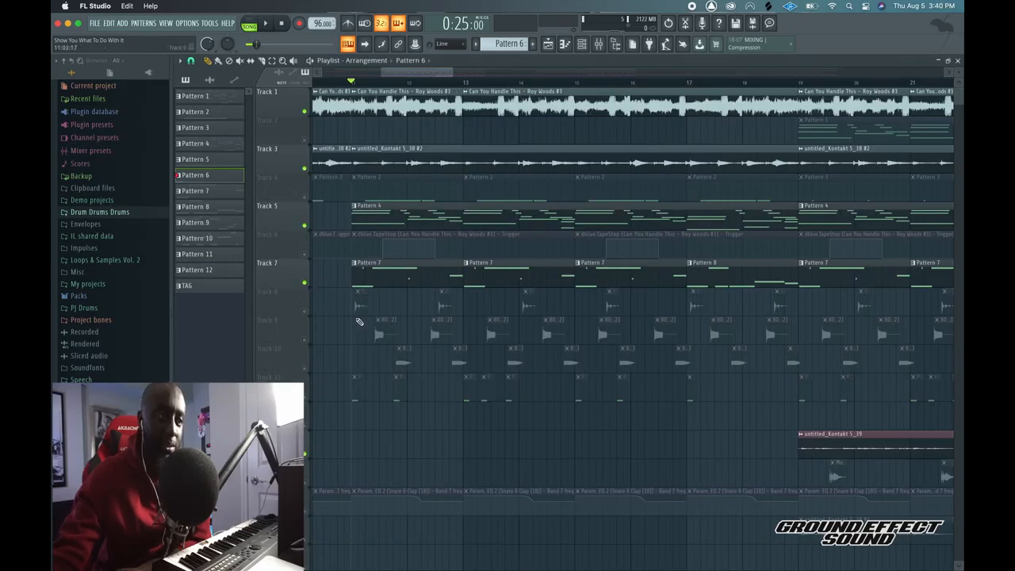
key(space)
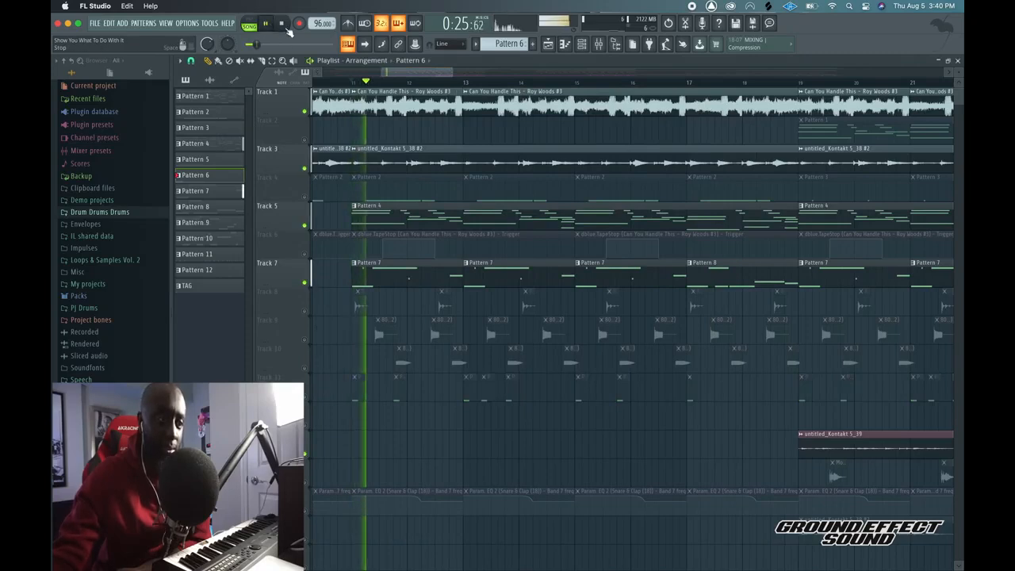
key(space)
Inspect the Snare & Clap (18) notes of Track 4's Pattern 2 and view its channels in the Channel rack
scroll(412, 224, down, 2)
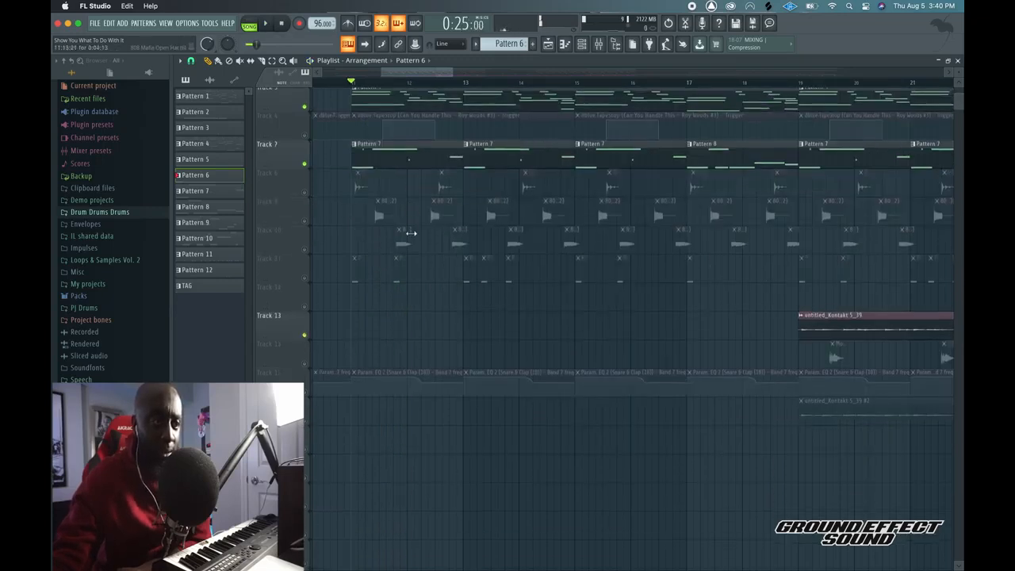
scroll(421, 265, up, 2)
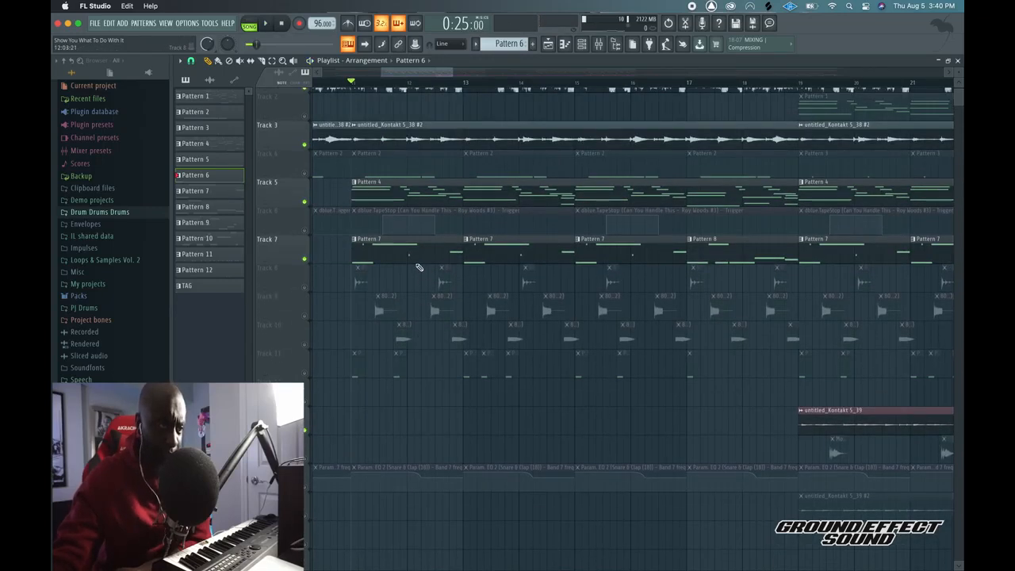
scroll(420, 267, up, 1)
double_click(411, 183)
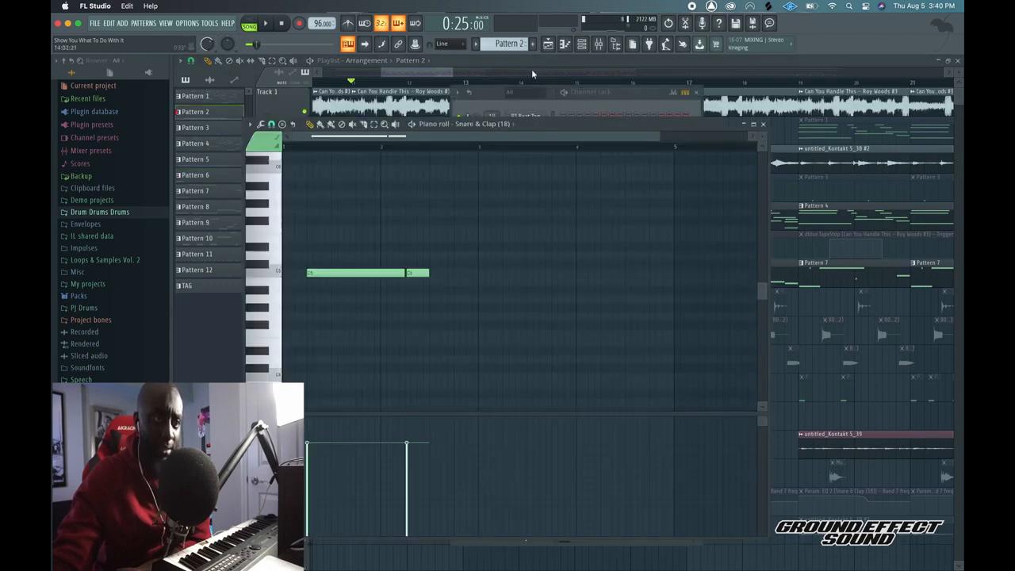
click(581, 46)
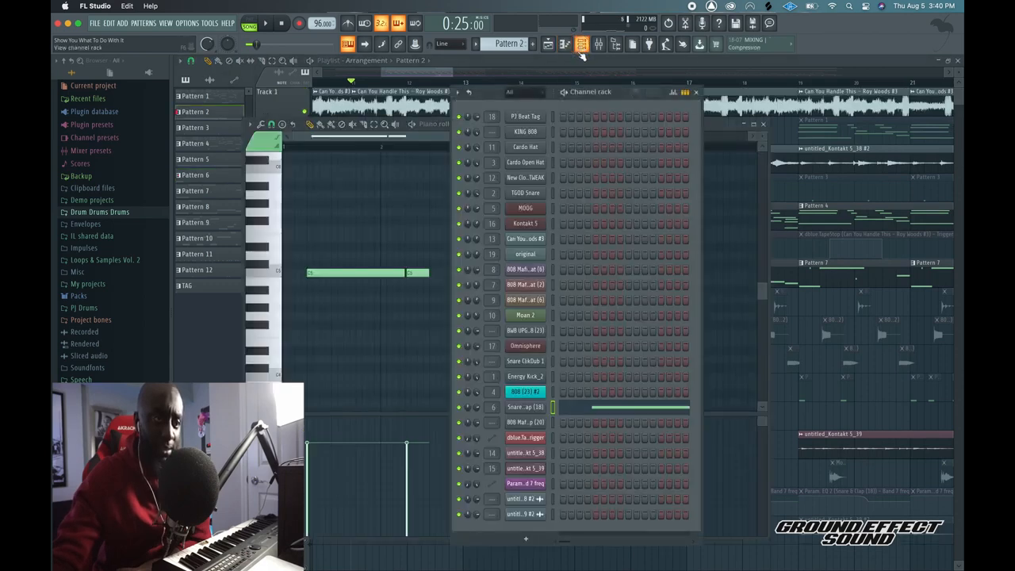
click(440, 80)
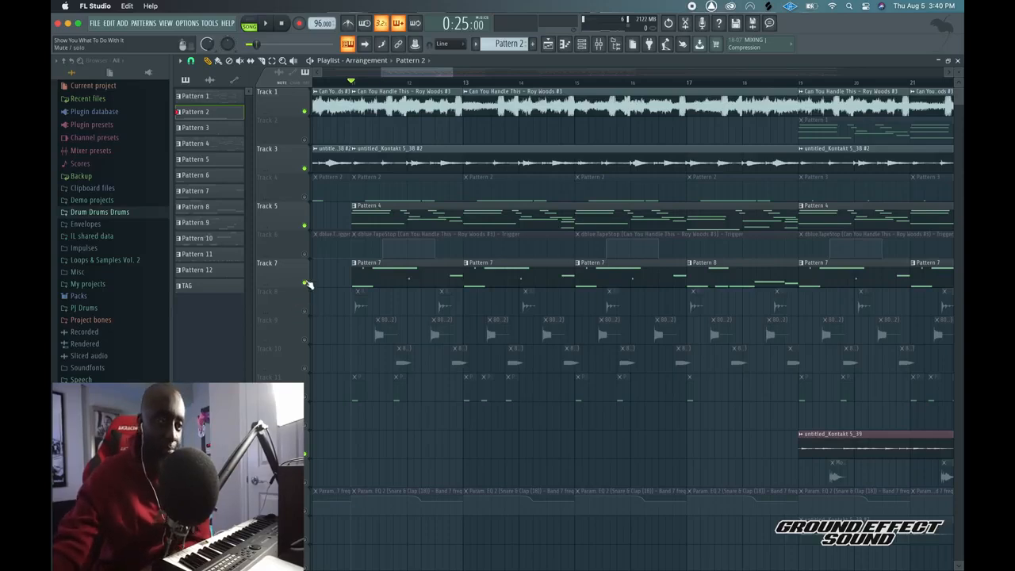
Review the waveform and sample settings of the "untitled_Kontakt 5_39" clip on Track 13 again
scroll(357, 92, down, 3)
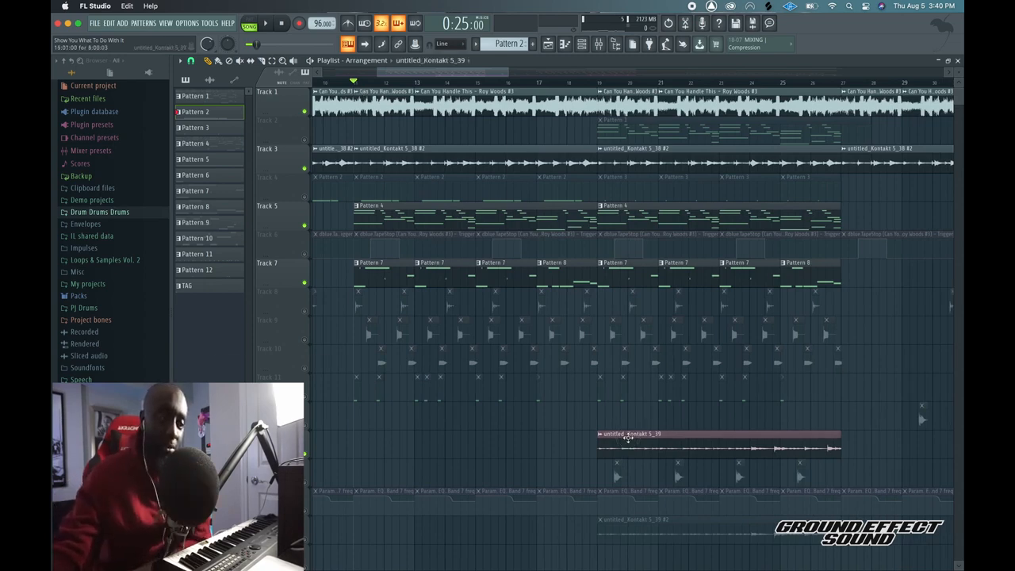
double_click(627, 438)
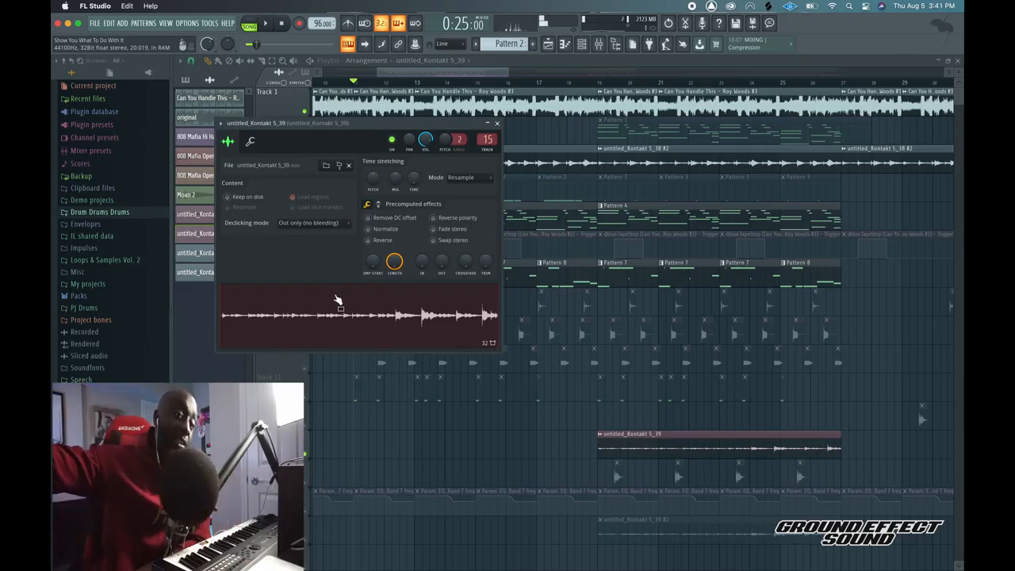
click(282, 23)
Set the playback position to bar 11, solo Track 8, and unmute Tracks 9, 10 and 11 with it
drag(399, 72, 401, 72)
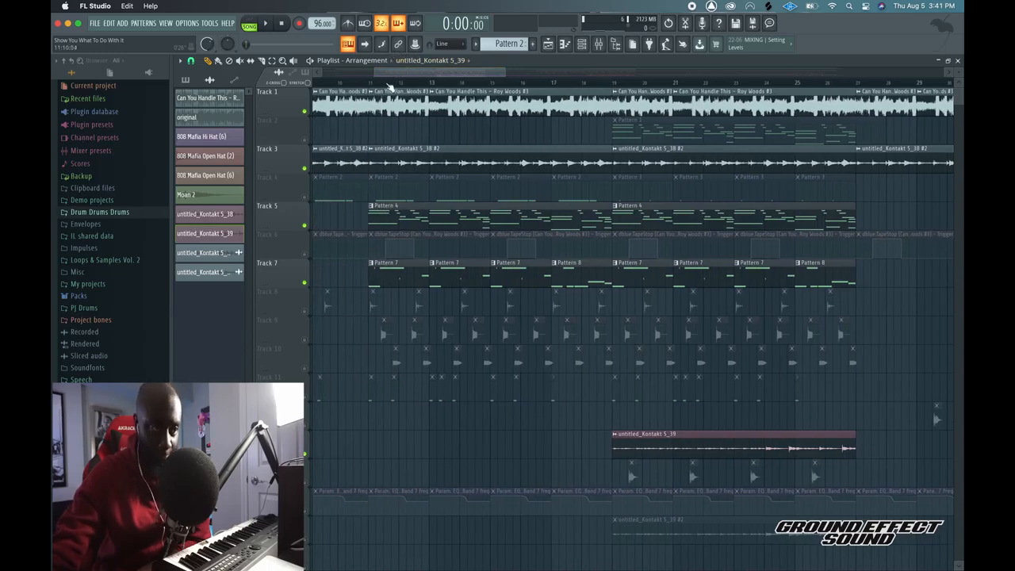
click(370, 82)
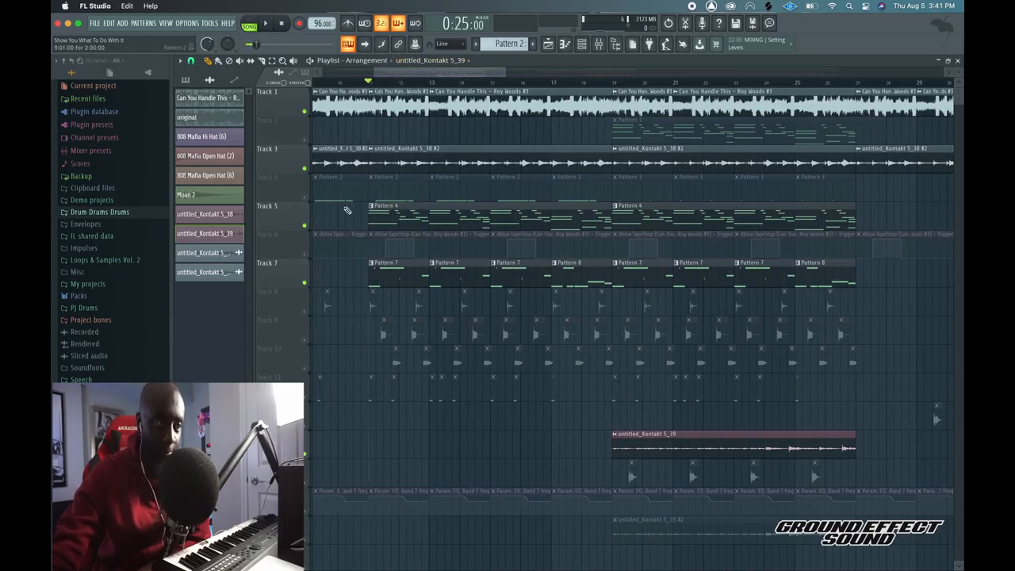
right_click(305, 311)
click(306, 340)
click(305, 368)
click(306, 397)
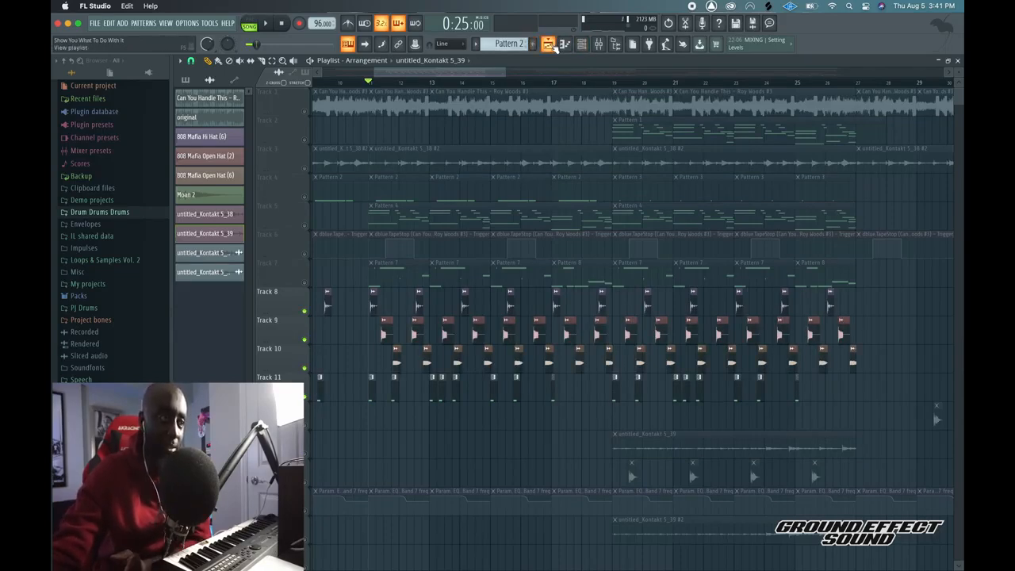
Enlarge the Playlist tracks, unmute Track 4 with its Pattern 2 clips, and play the song from bar 11
drag(955, 73, 954, 111)
scroll(839, 179, down, 7)
scroll(842, 179, up, 3)
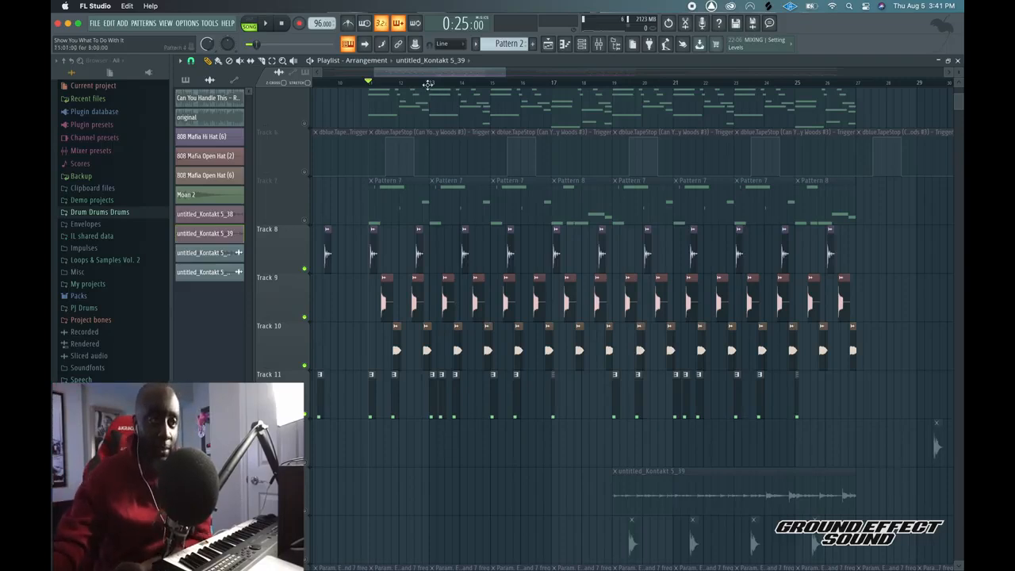
scroll(412, 80, up, 5)
drag(414, 76, 407, 75)
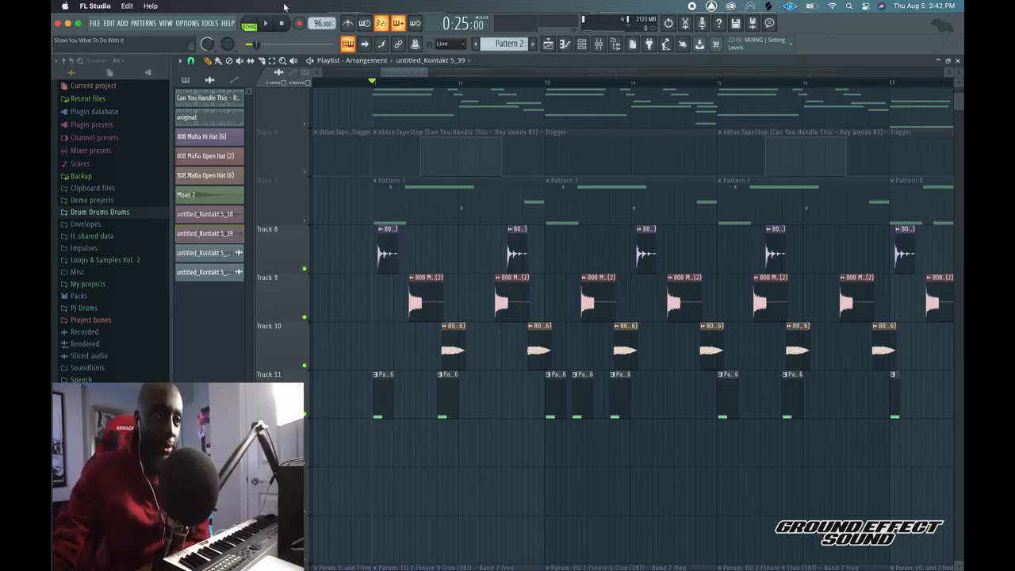
scroll(348, 169, up, 4)
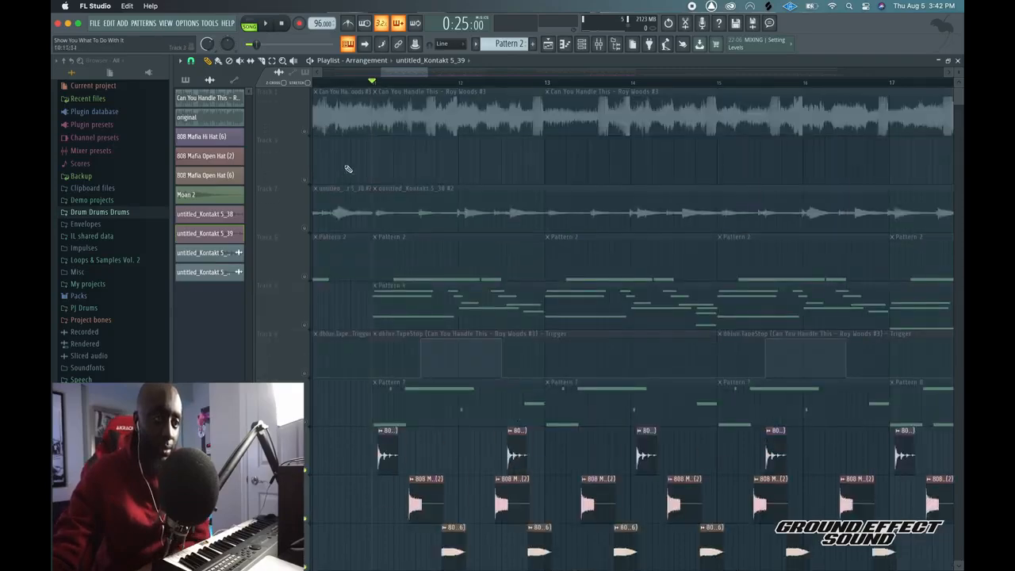
click(311, 275)
click(267, 25)
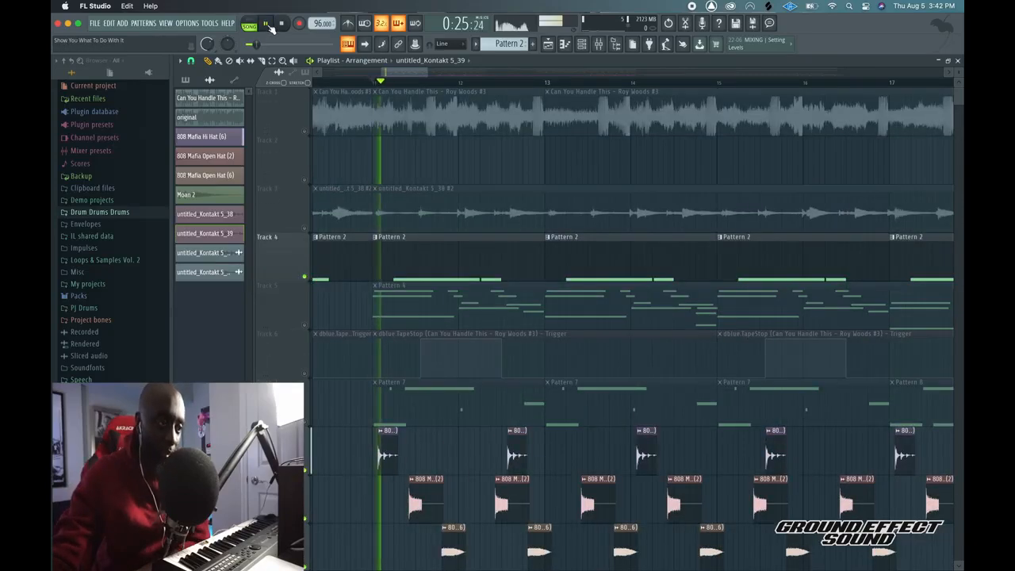
Unmute Track 7 during playback, follow the arrangement past bar 20, and stop the song
scroll(368, 126, down, 3)
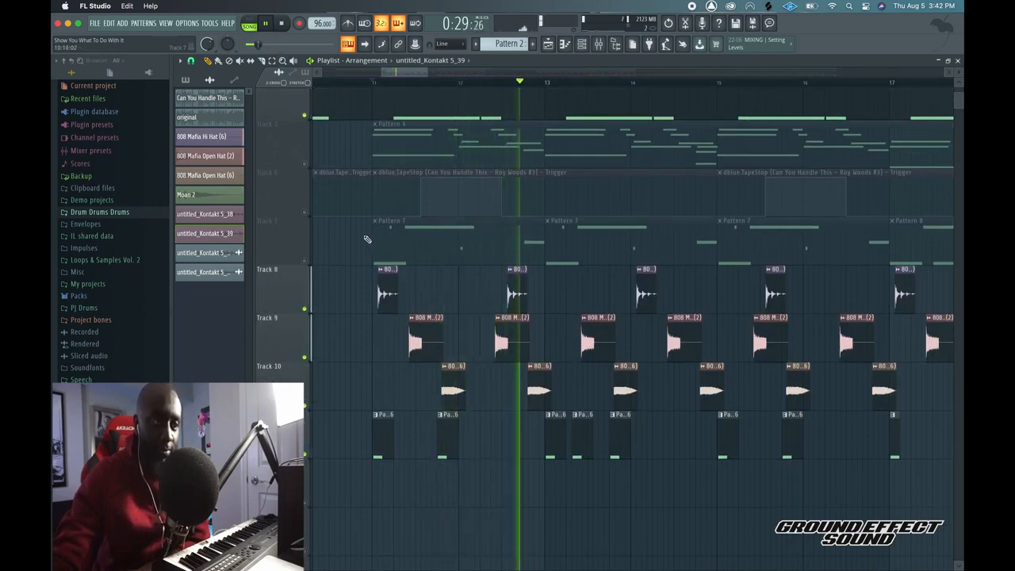
click(305, 260)
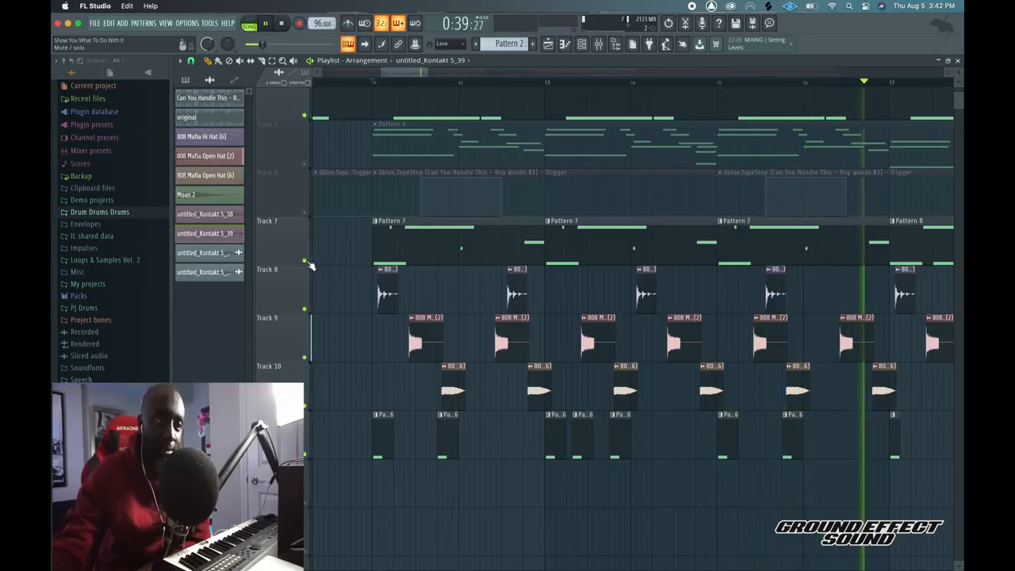
scroll(447, 86, down, 5)
scroll(610, 208, down, 3)
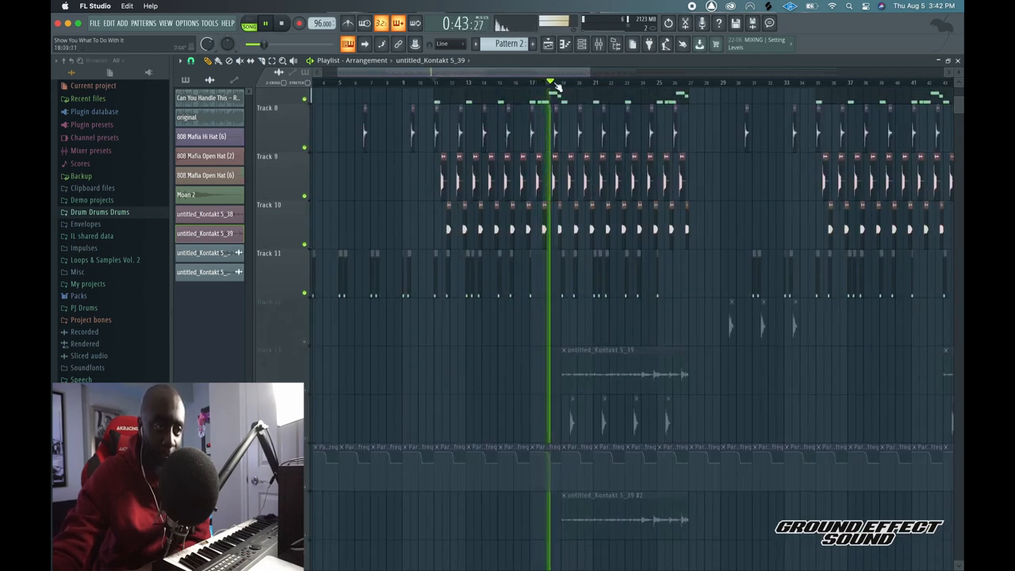
scroll(555, 85, up, 4)
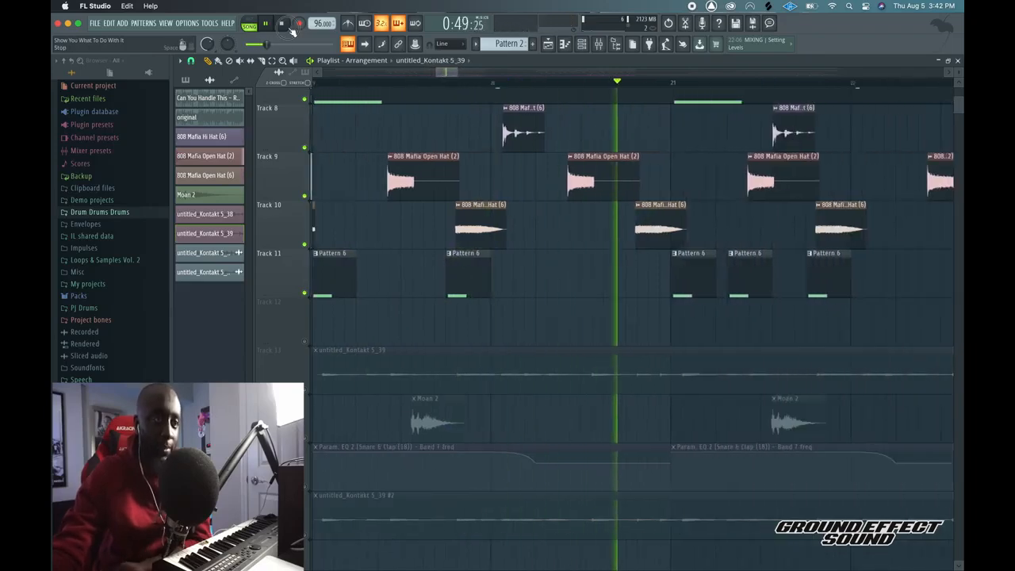
key(space)
Examine how the hi-hat, open hat and Pattern 6 clips on Tracks 8 to 11 are placed around bars 18 to 21
scroll(428, 149, up, 4)
scroll(429, 149, up, 2)
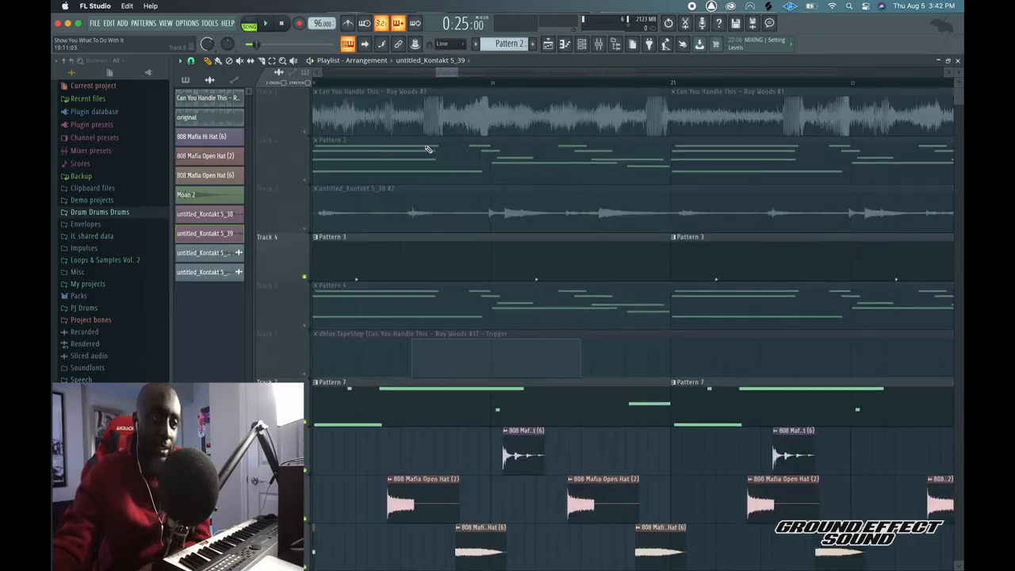
scroll(428, 149, down, 3)
scroll(426, 88, up, 3)
scroll(405, 98, down, 7)
scroll(407, 84, up, 3)
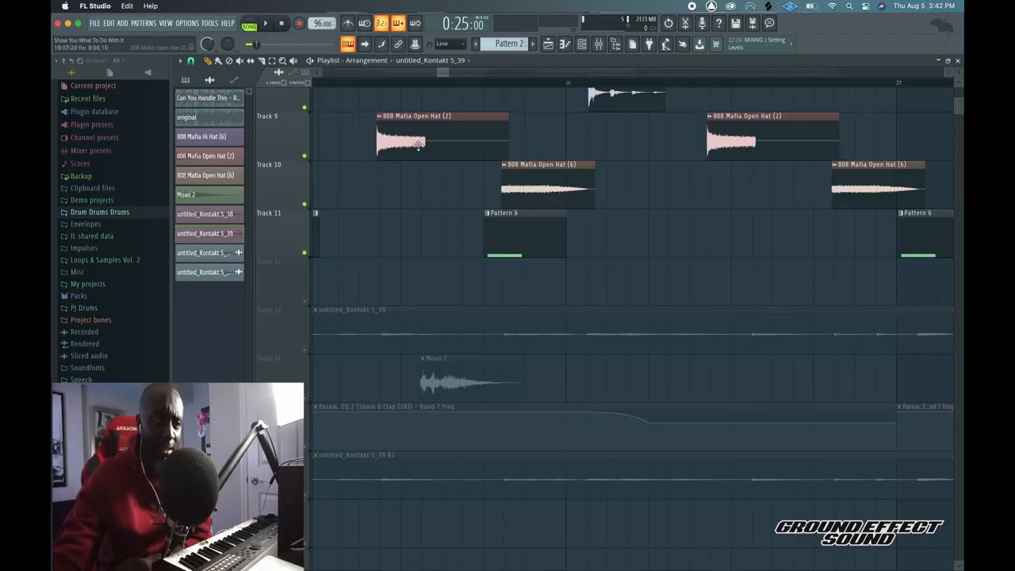
scroll(419, 145, up, 4)
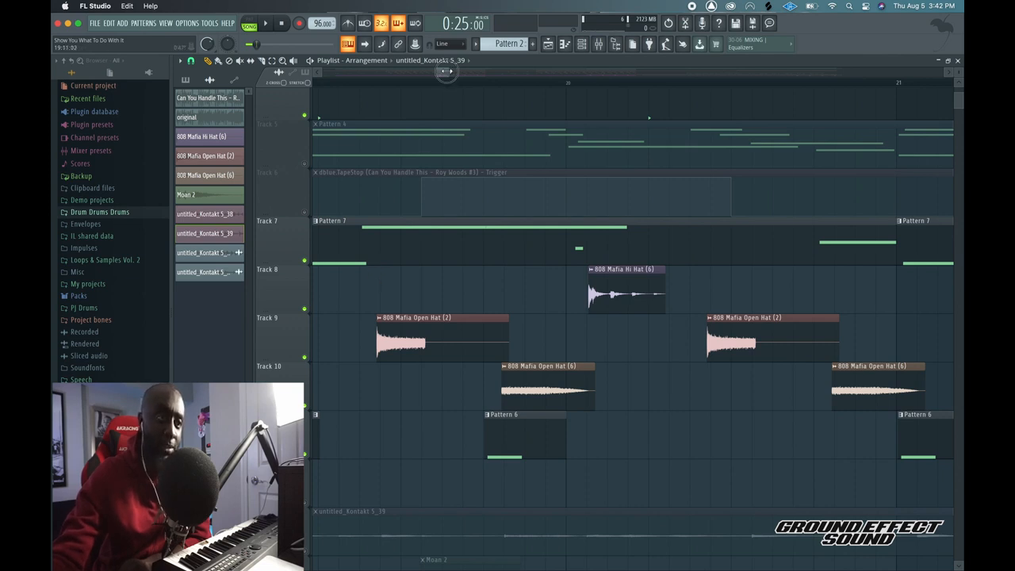
drag(446, 71, 448, 72)
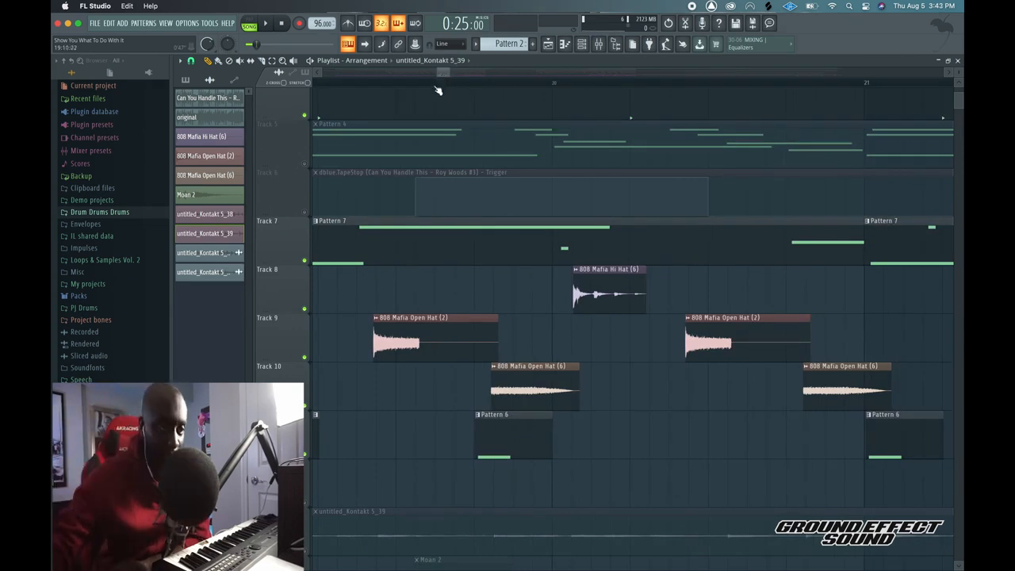
drag(442, 71, 435, 71)
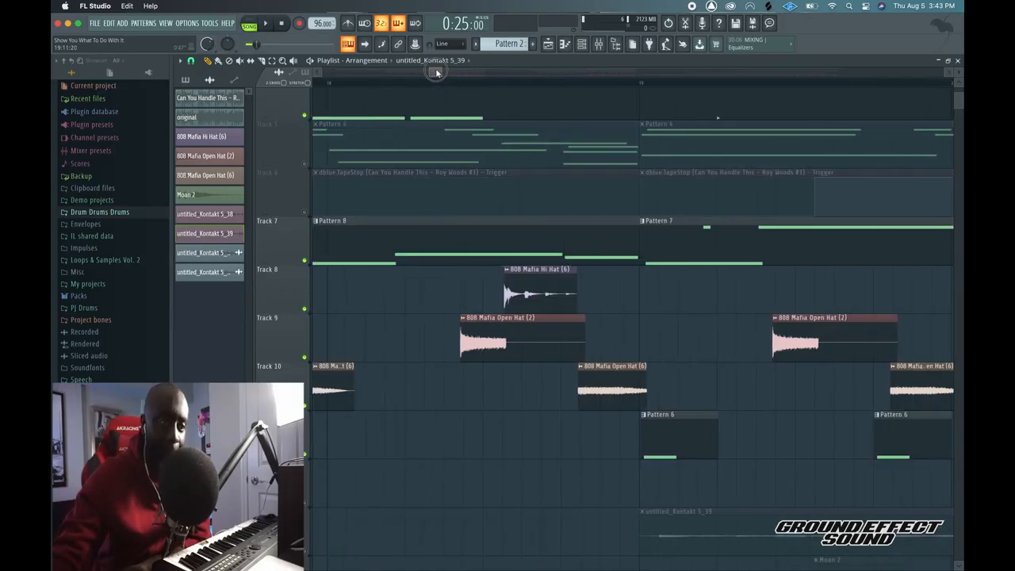
Open the Pattern 6 clip on Track 11 in the piano roll to inspect its Energy Kick_2 note
double_click(669, 428)
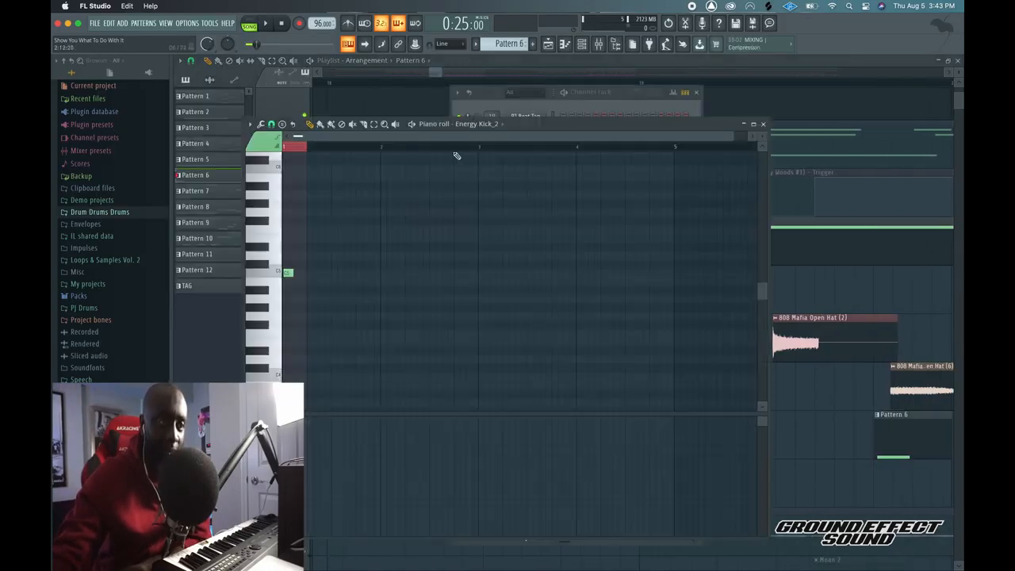
drag(439, 75, 442, 76)
double_click(615, 438)
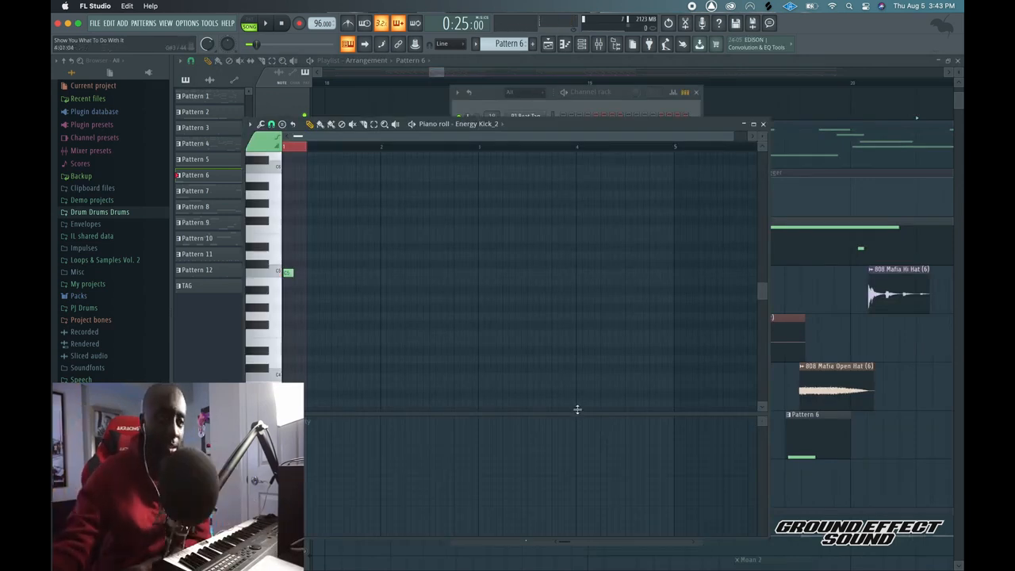
Return to the Playlist arrangement around bars 18 to 45 and cancel the track solo so all tracks are unmuted
click(436, 72)
drag(441, 70, 606, 63)
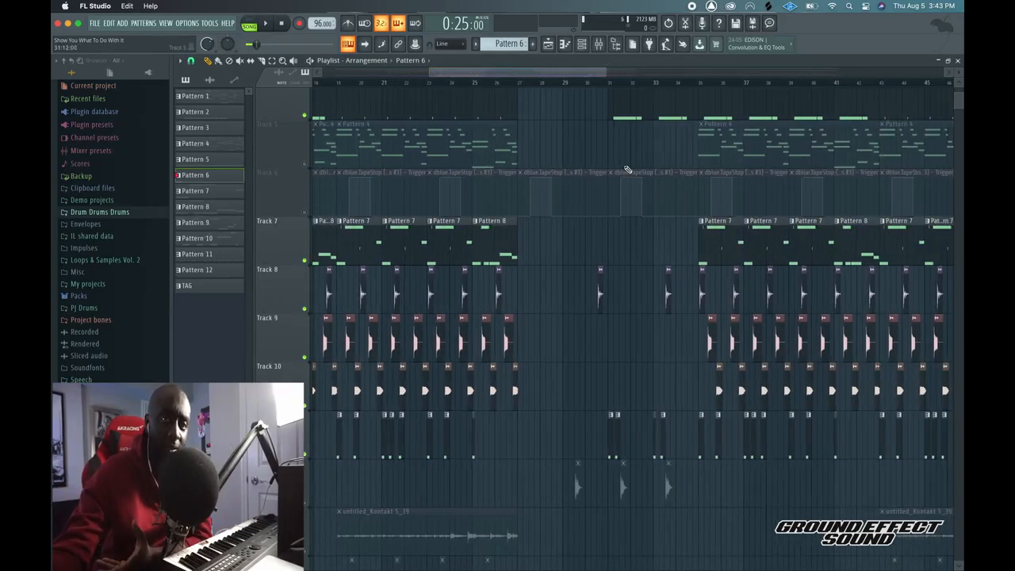
scroll(639, 321, up, 3)
scroll(610, 209, down, 3)
scroll(612, 215, up, 3)
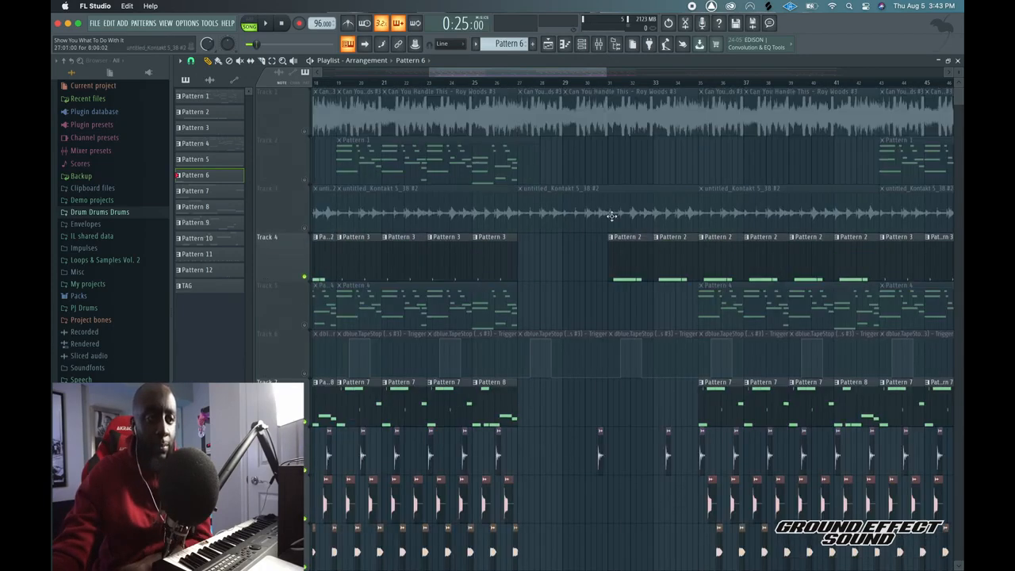
right_click(305, 423)
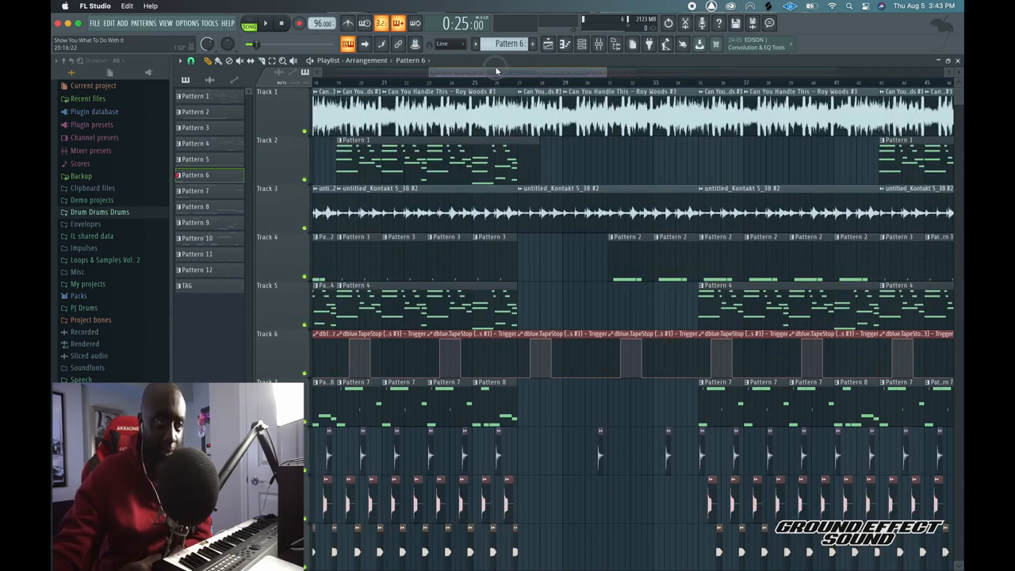
Look over all tracks up to the later section, play the song briefly from bar 49, and stop it
drag(496, 71, 580, 73)
scroll(420, 186, down, 3)
scroll(416, 193, up, 3)
scroll(415, 192, down, 4)
scroll(591, 139, up, 4)
scroll(591, 139, up, 1)
scroll(959, 71, down, 5)
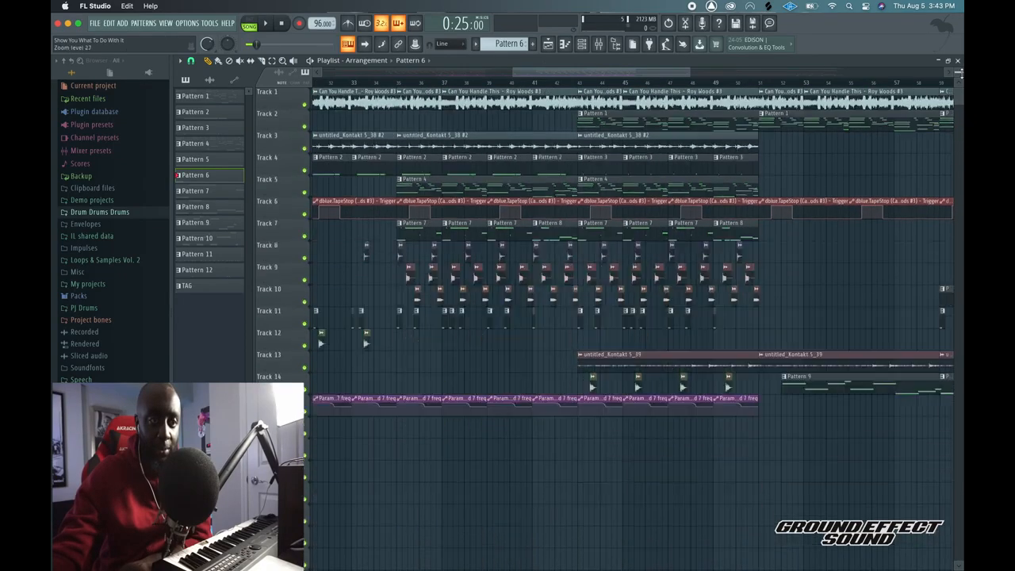
scroll(653, 75, right, 5)
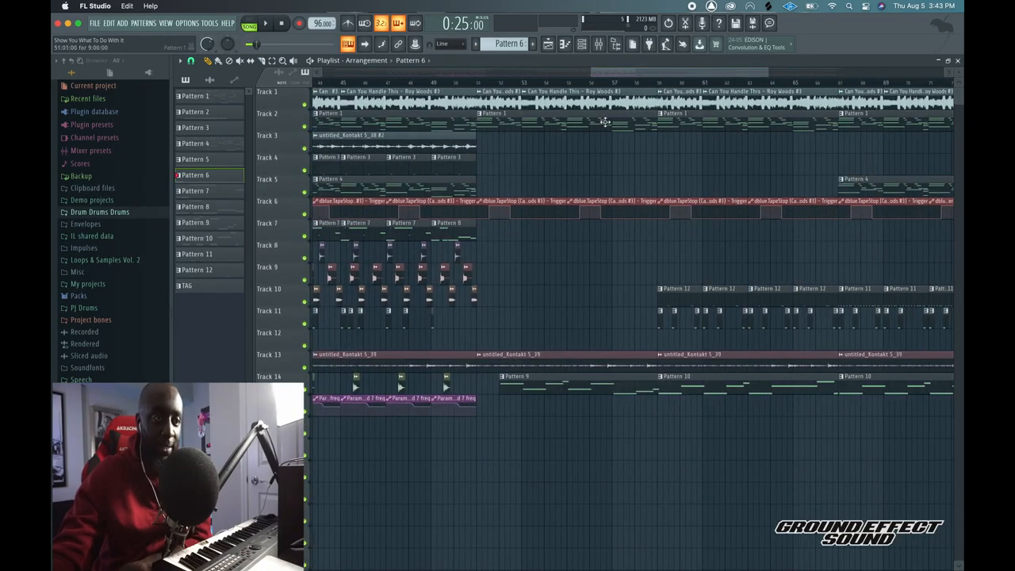
click(431, 82)
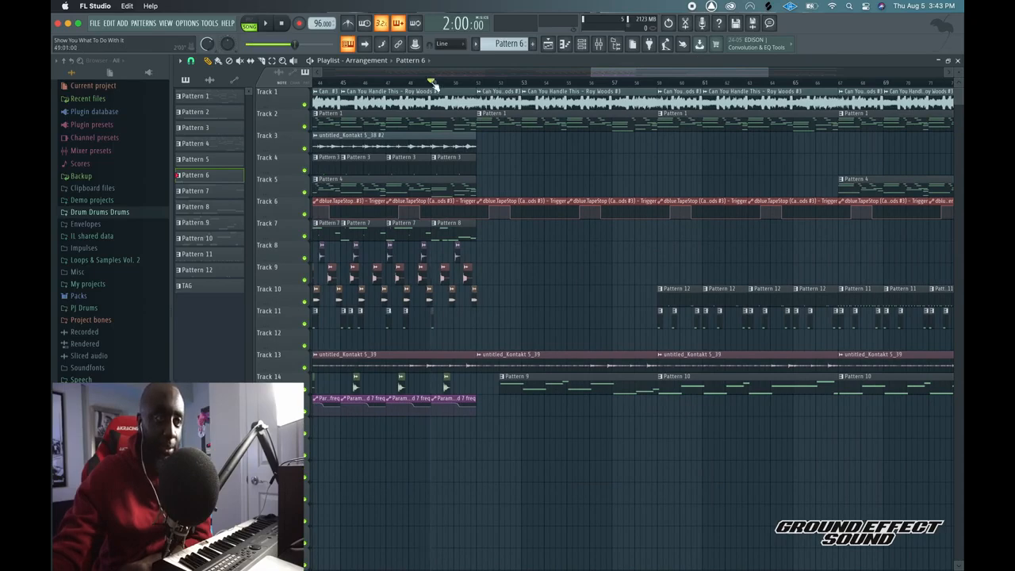
click(274, 24)
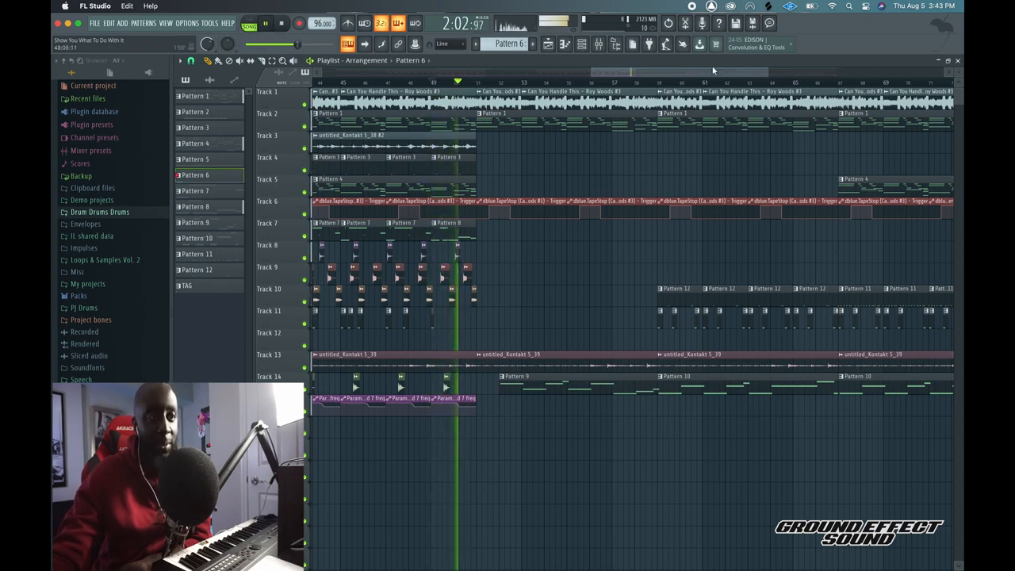
click(283, 25)
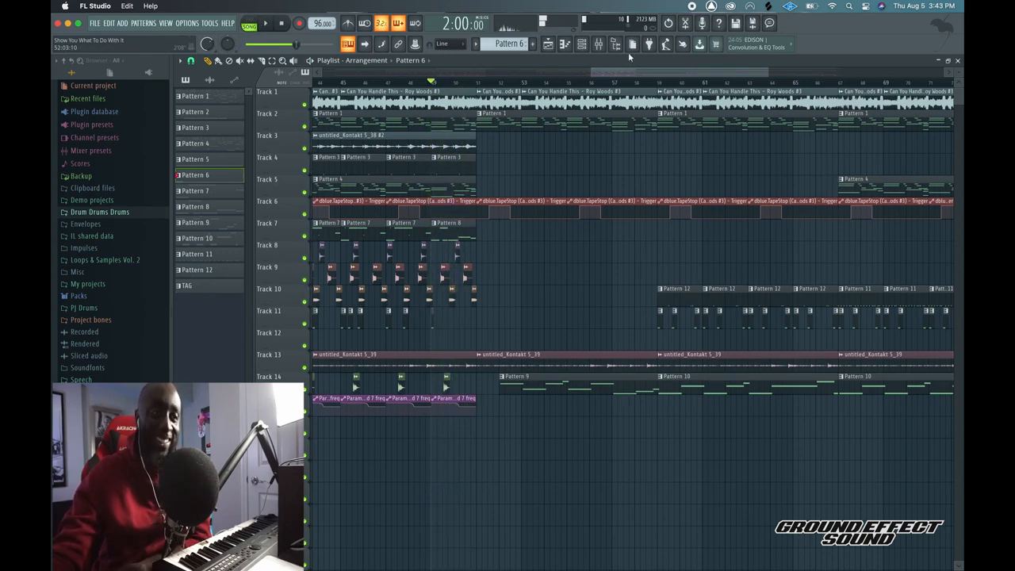
View the channel settings of the Moan 2 sample used on Track 14 and close them
drag(636, 72, 598, 73)
scroll(412, 84, up, 5)
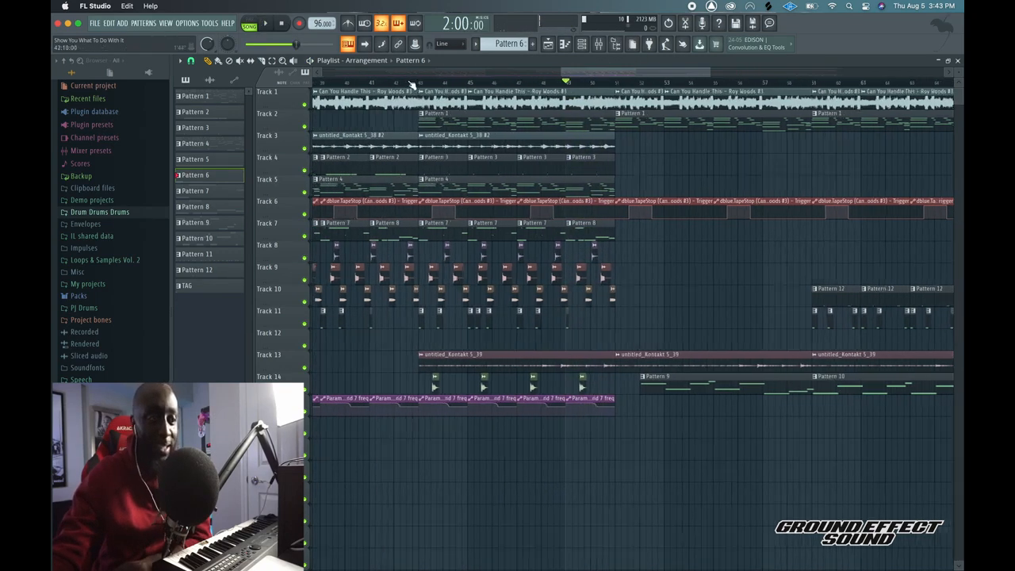
scroll(413, 84, up, 2)
double_click(544, 378)
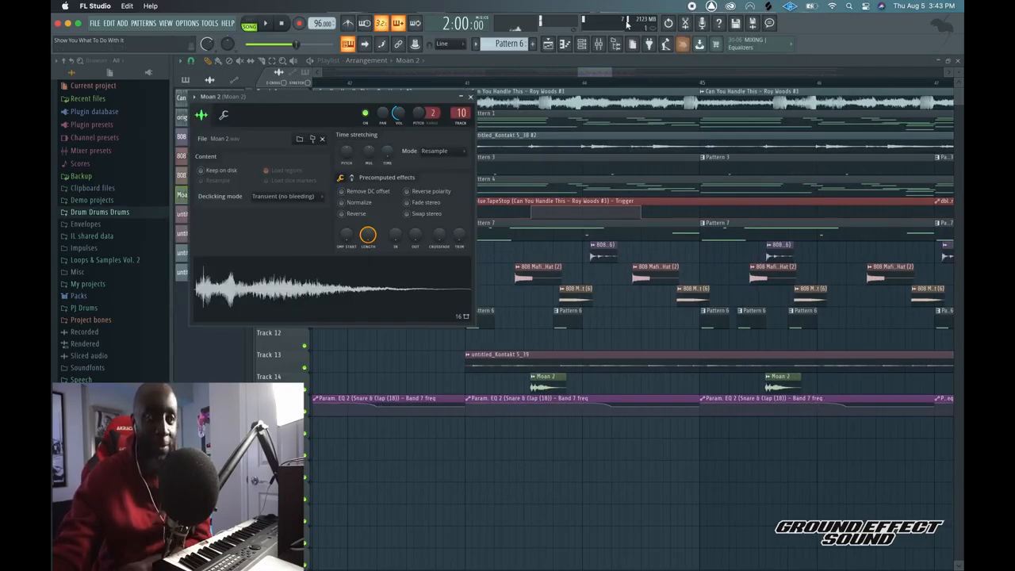
click(470, 97)
Play the song from bar 43 to hear the Moan 2 clips with the full arrangement, and stop it
click(468, 82)
key(space)
scroll(543, 83, down, 3)
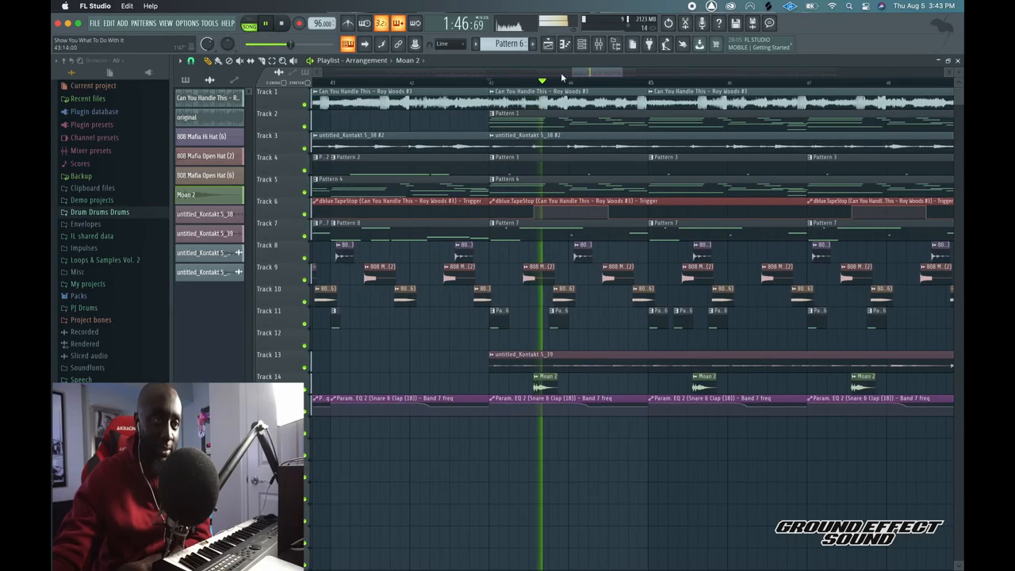
drag(598, 73, 618, 73)
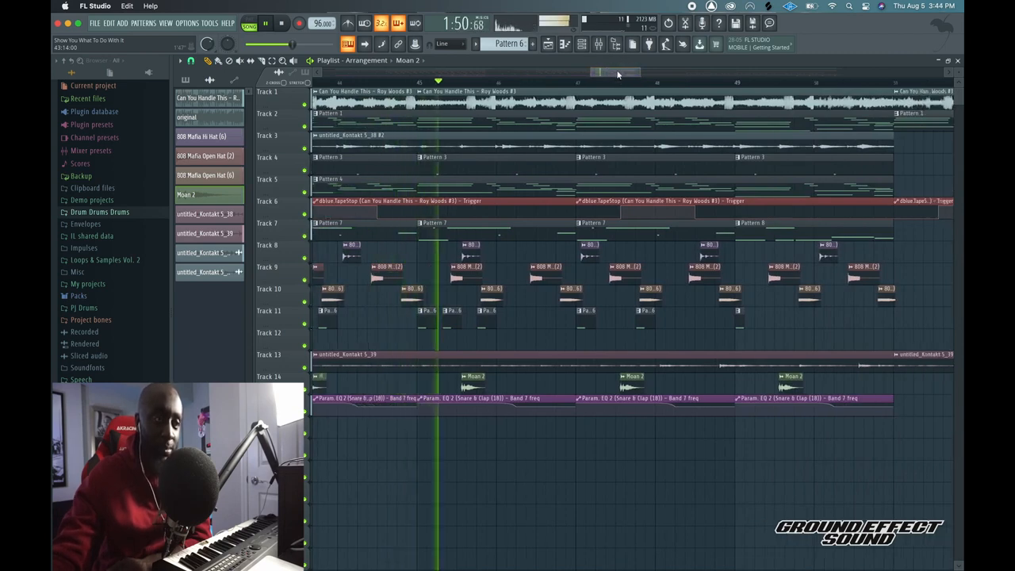
click(282, 25)
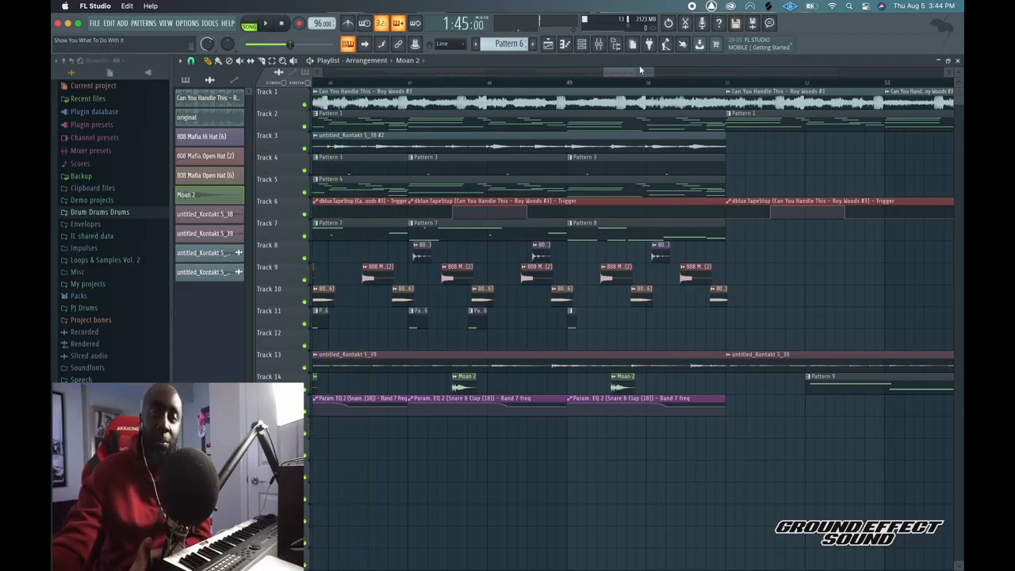
Play the song from bar 49 through the change at bar 51, where most of the drums drop out
drag(642, 73, 656, 74)
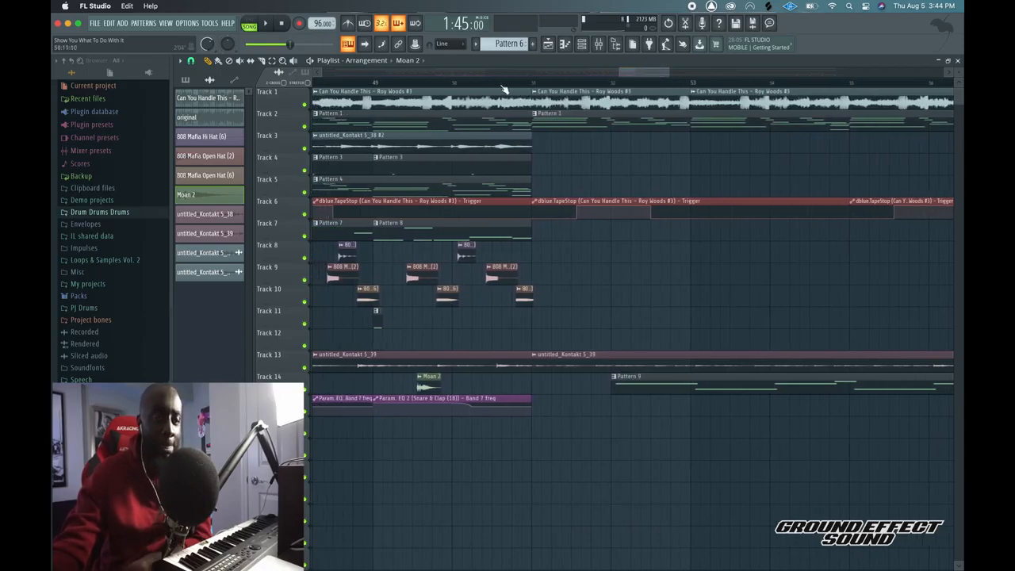
click(534, 84)
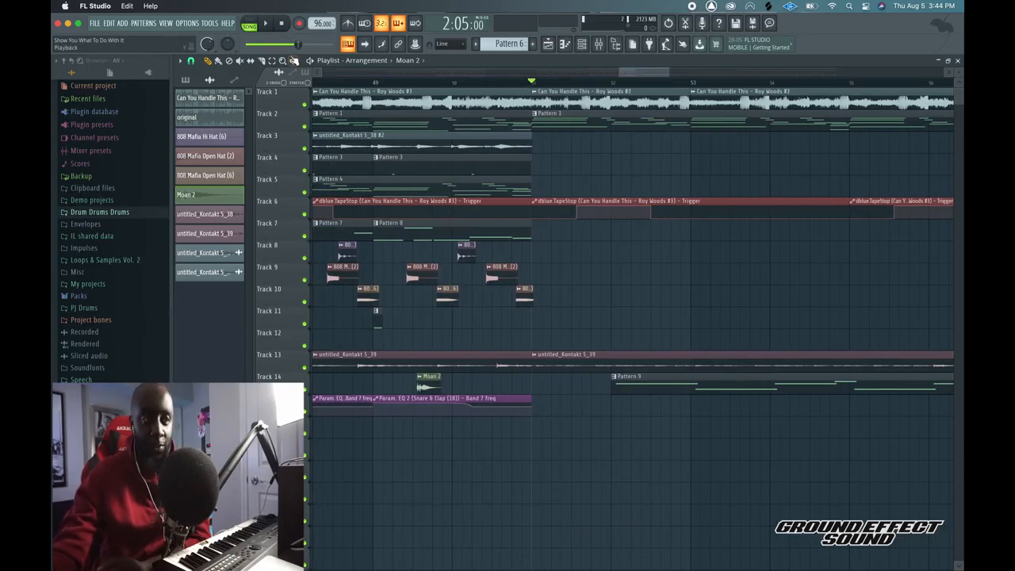
click(374, 83)
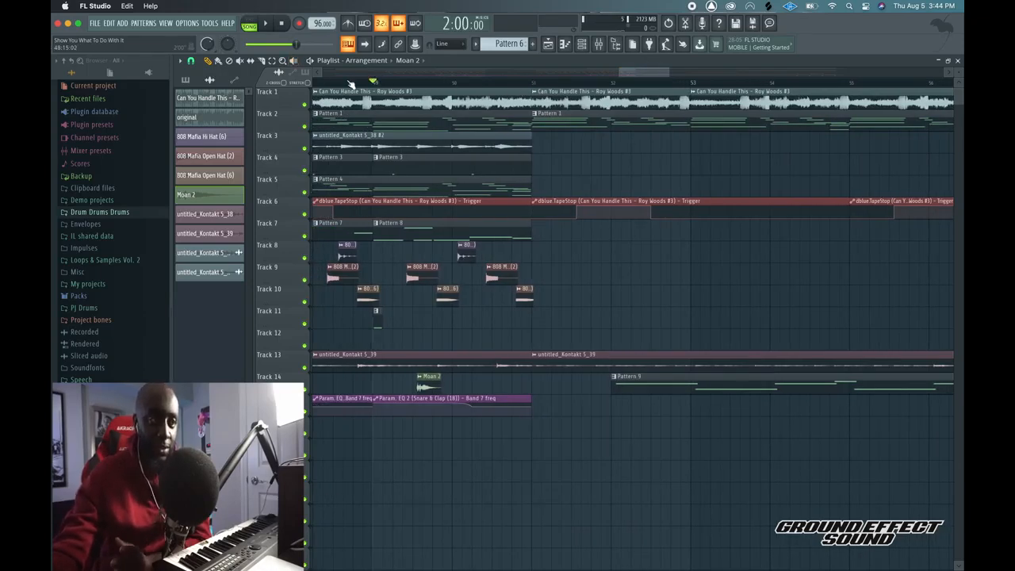
click(274, 27)
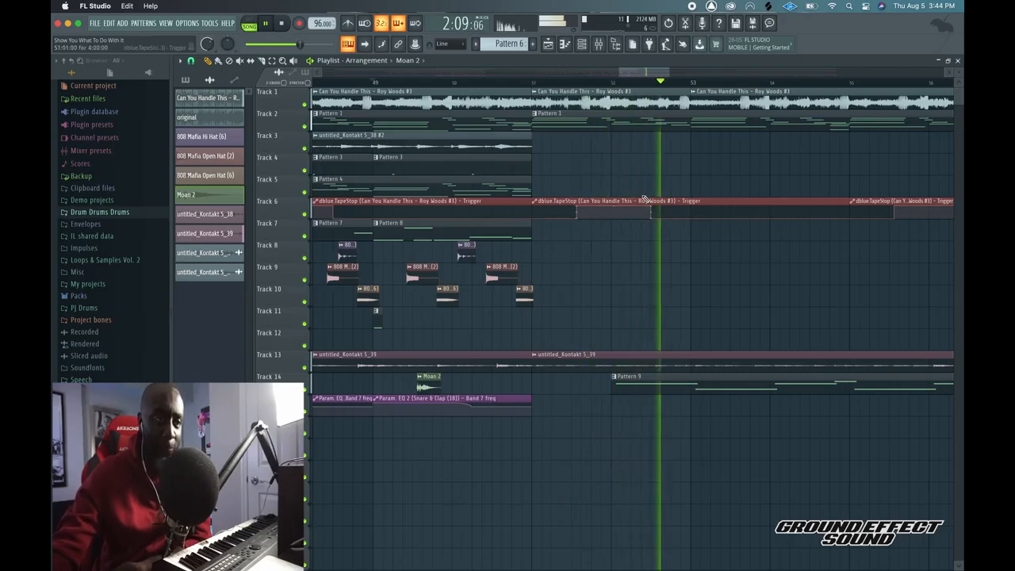
Open the Pattern 9 clip on Track 14, view the MOOG channel's Omnisphere patch, and close the plugin
double_click(652, 387)
click(569, 102)
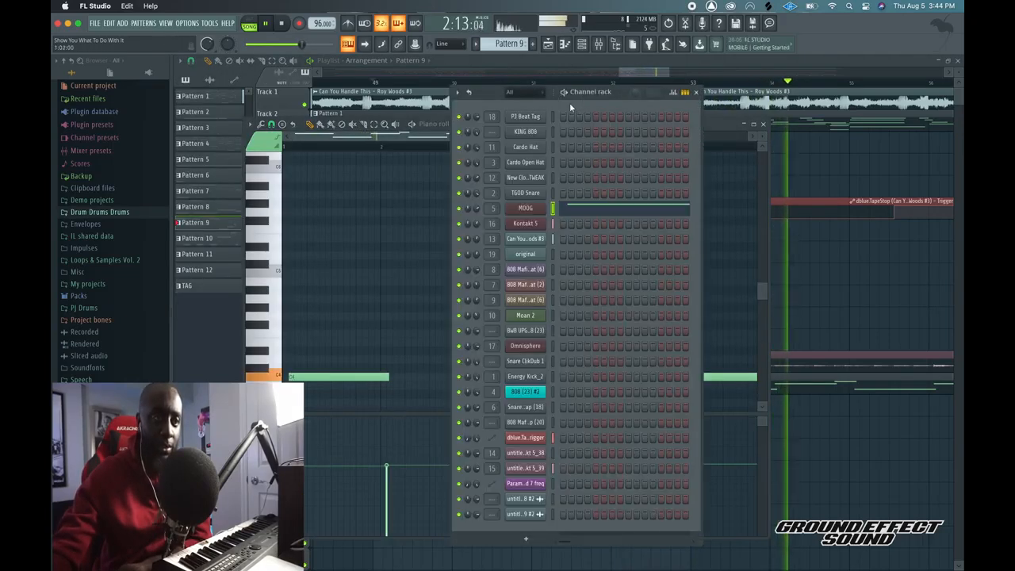
click(526, 209)
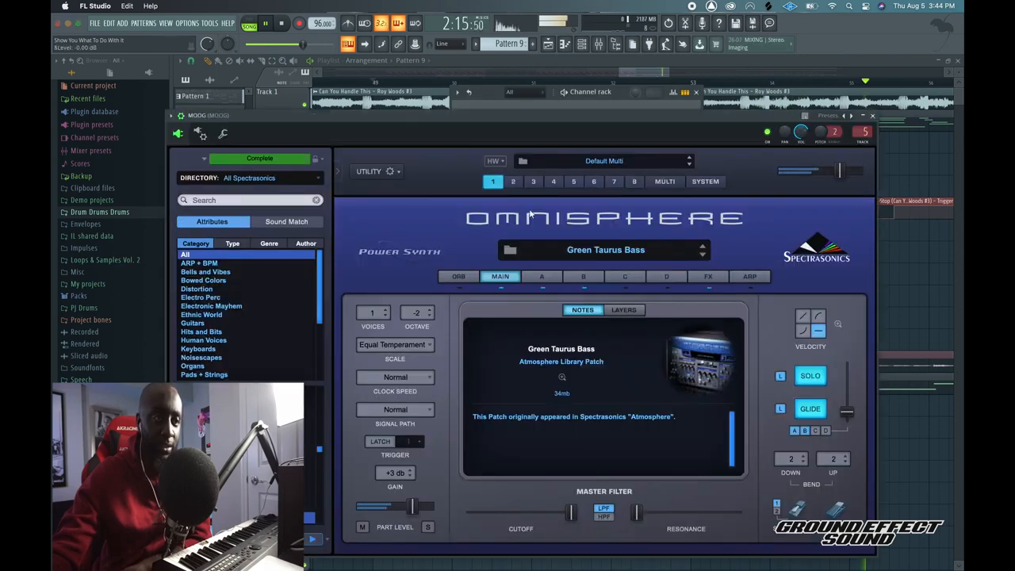
click(872, 116)
Mute Tracks 10 and 11 with their Pattern 12 and Pattern 6 clips during playback
click(666, 75)
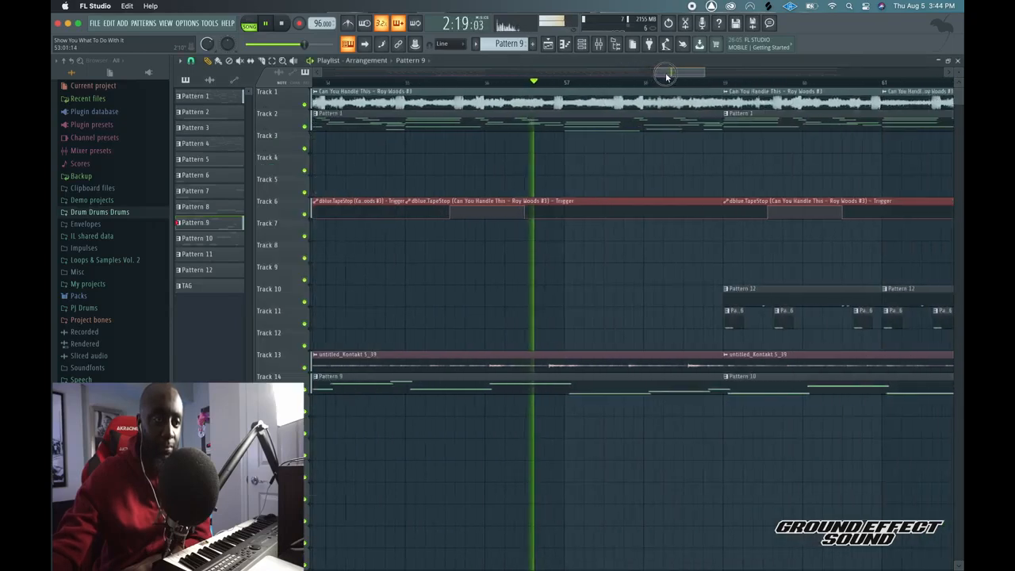
drag(666, 76, 672, 75)
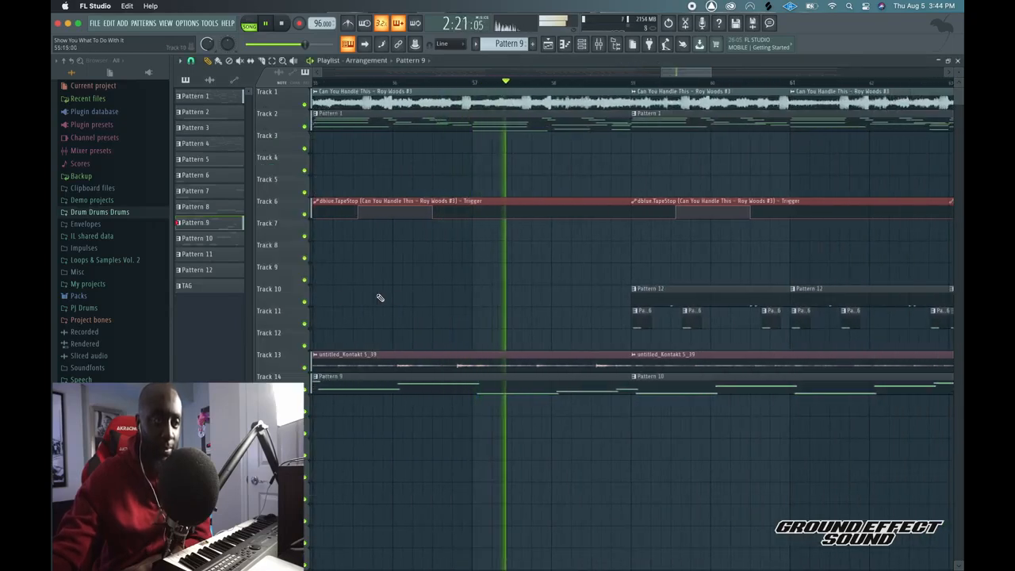
click(305, 302)
click(304, 325)
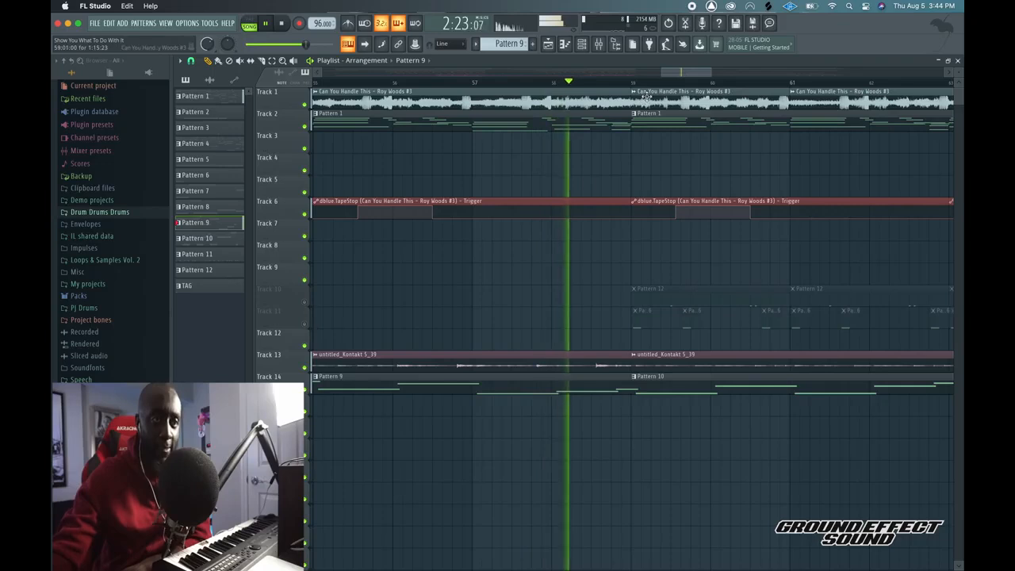
Move playback to bar 67, follow the arrangement with Pattern 4 and Pattern 10 past bar 76, and stop the song
drag(671, 77, 710, 71)
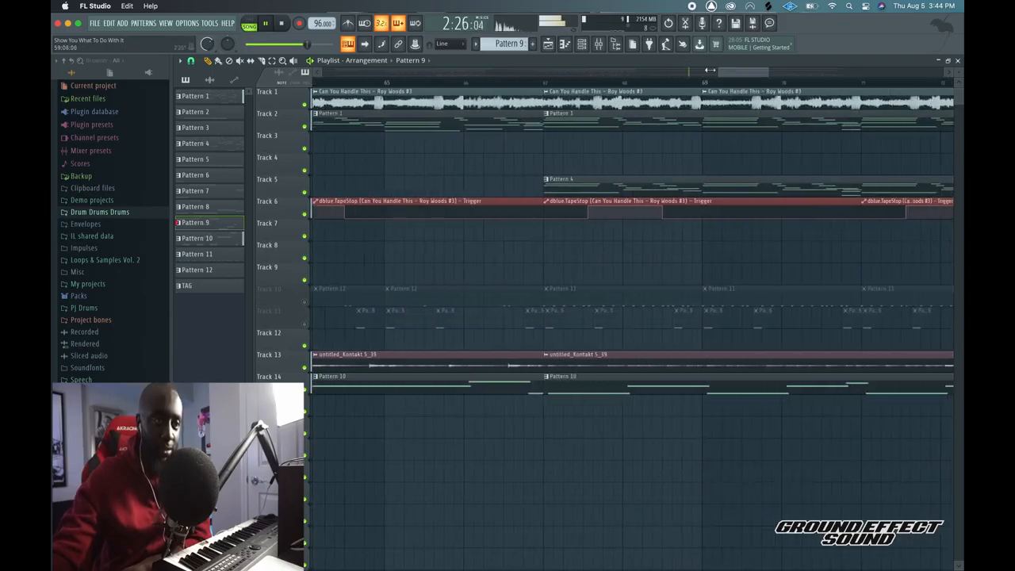
click(547, 83)
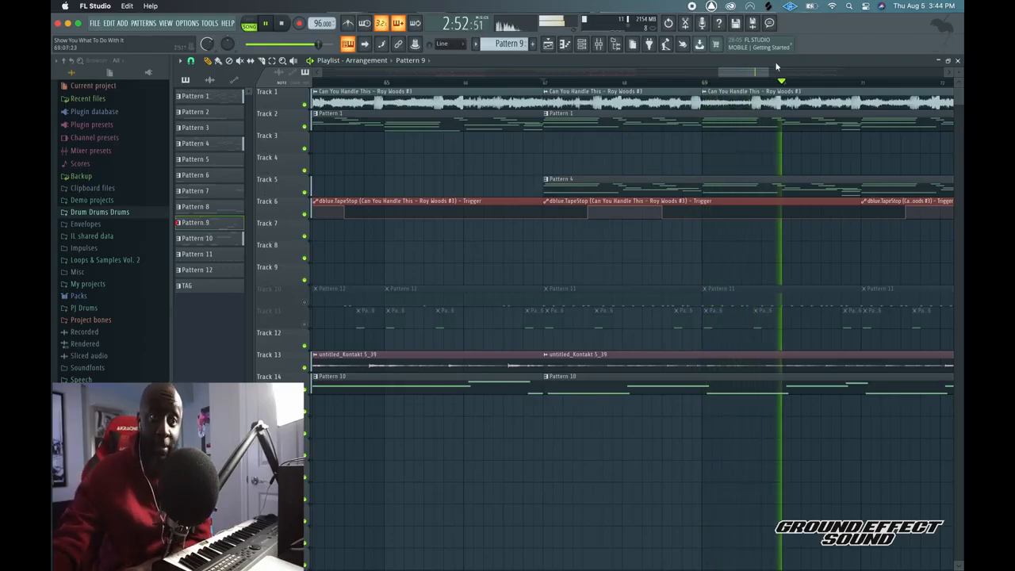
drag(770, 73, 641, 76)
drag(573, 73, 737, 68)
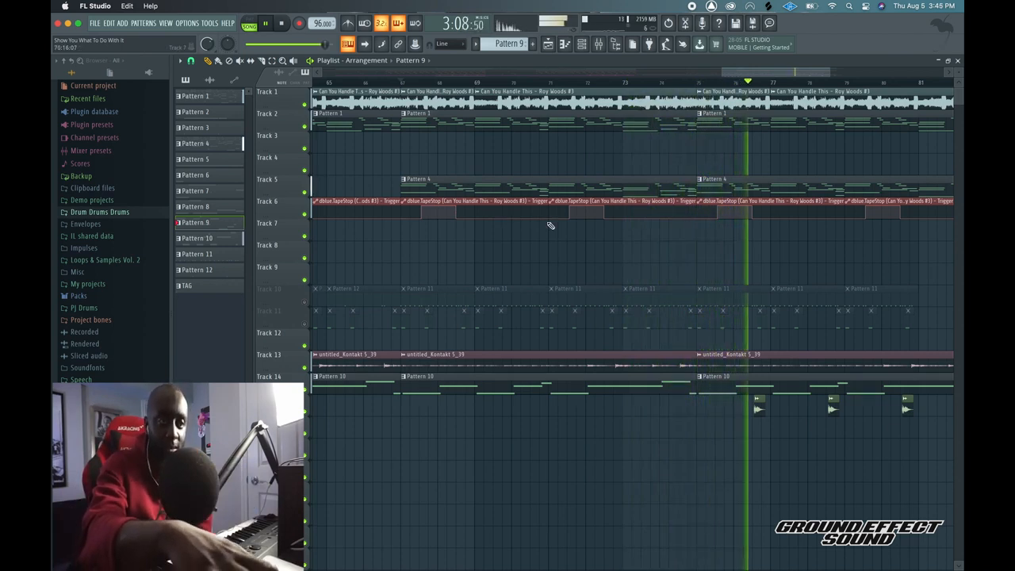
key(space)
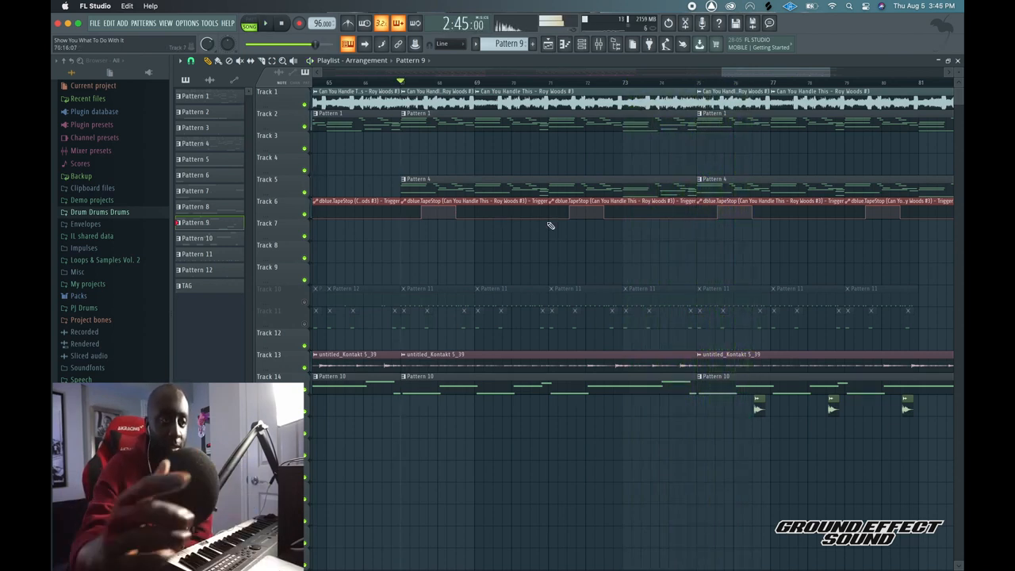
Show the effects on the Omnisphere mixer insert and close the Mixer
click(604, 46)
click(495, 259)
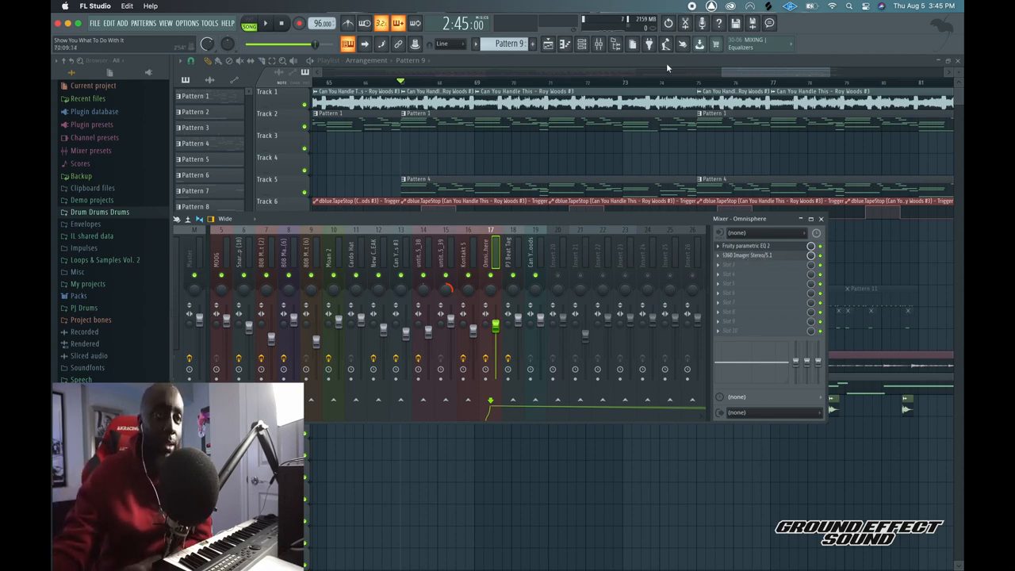
key(F9)
Set the playback position to bar 59, solo Track 10, unmute Track 11 with it, and play the song
drag(723, 70, 587, 81)
click(571, 84)
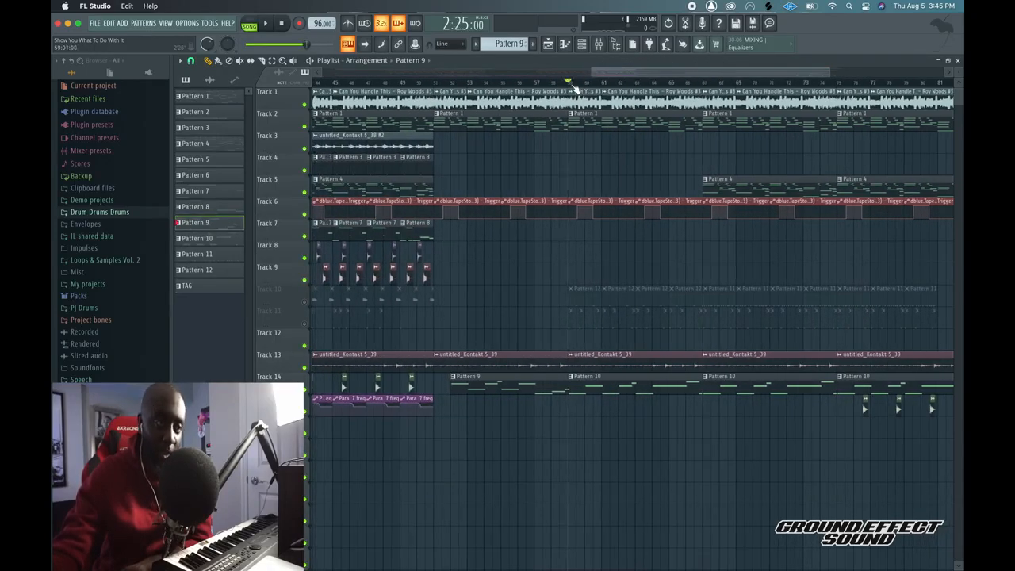
right_click(304, 302)
click(305, 324)
key(space)
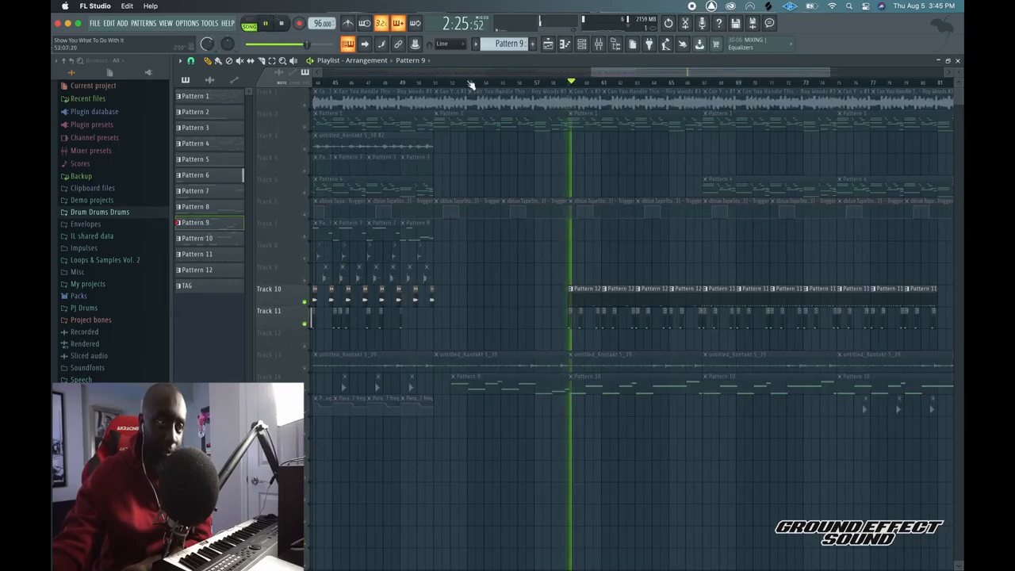
Move playback to bar 67 and unmute Tracks 5 and 14 alongside the drum tracks
drag(626, 74, 667, 81)
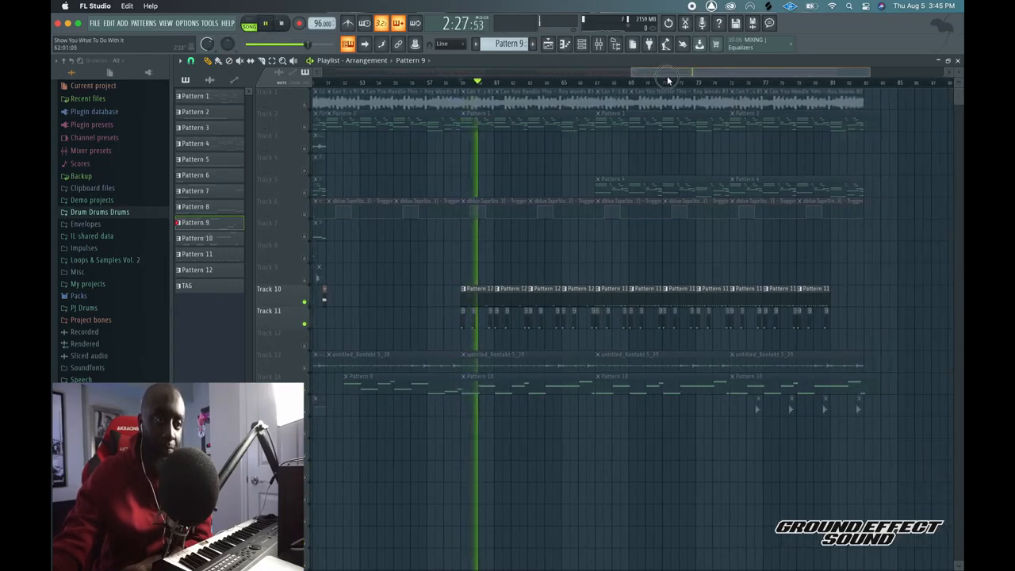
click(598, 84)
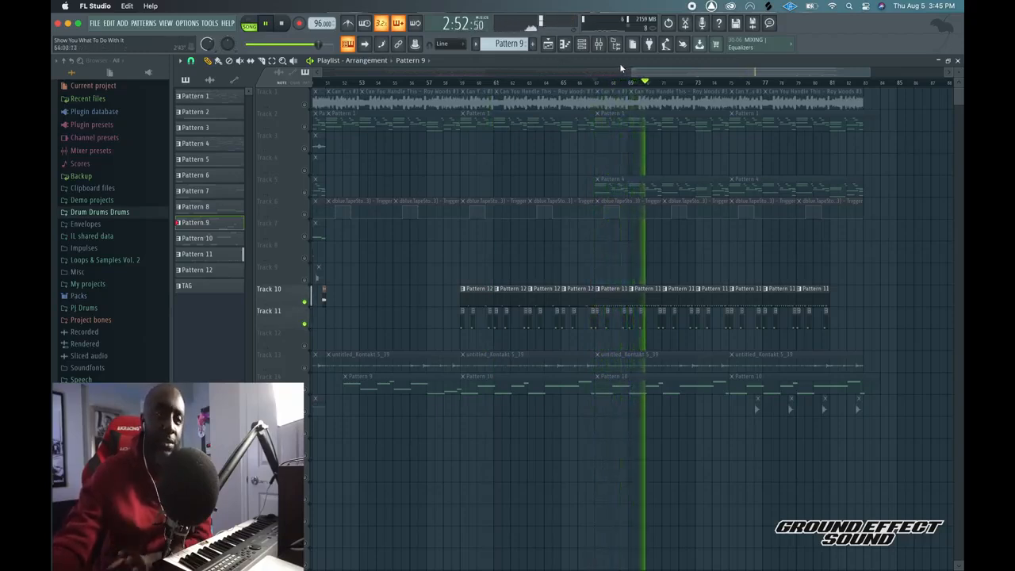
click(304, 192)
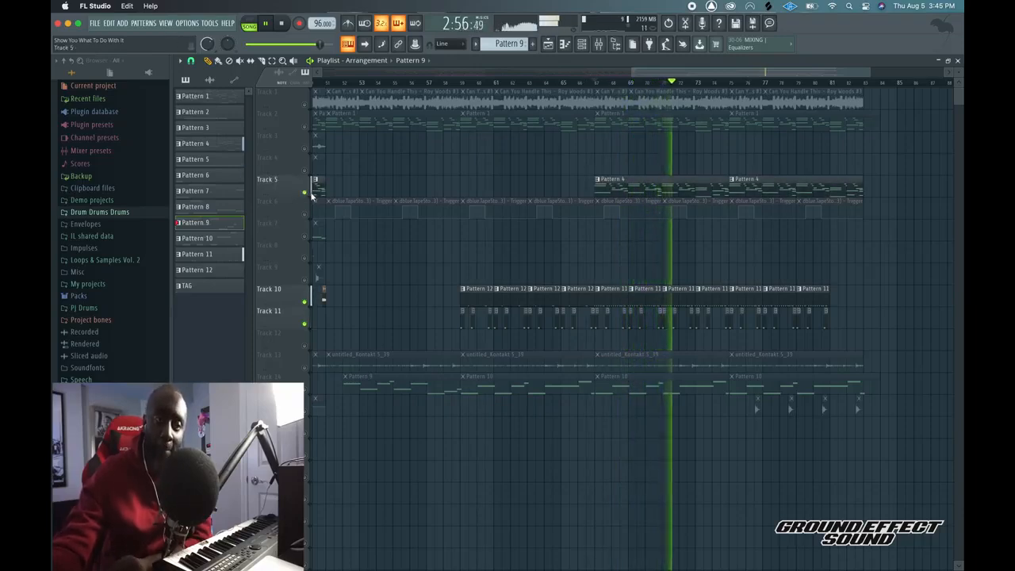
click(306, 387)
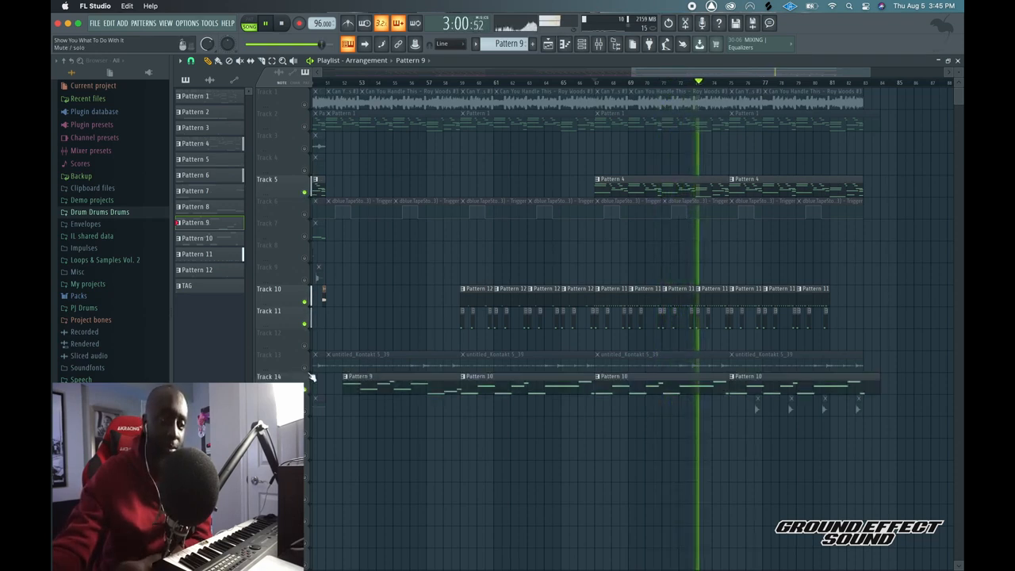
Unmute Track 13 and stop the song near its end, then unmute Track 1, replay the section from bar 67 and stop
click(306, 367)
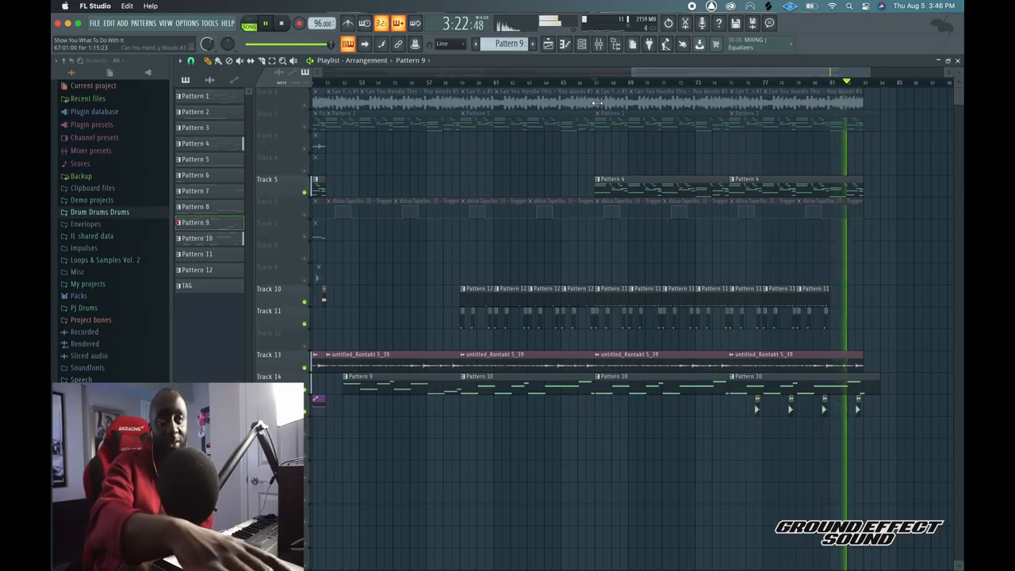
key(space)
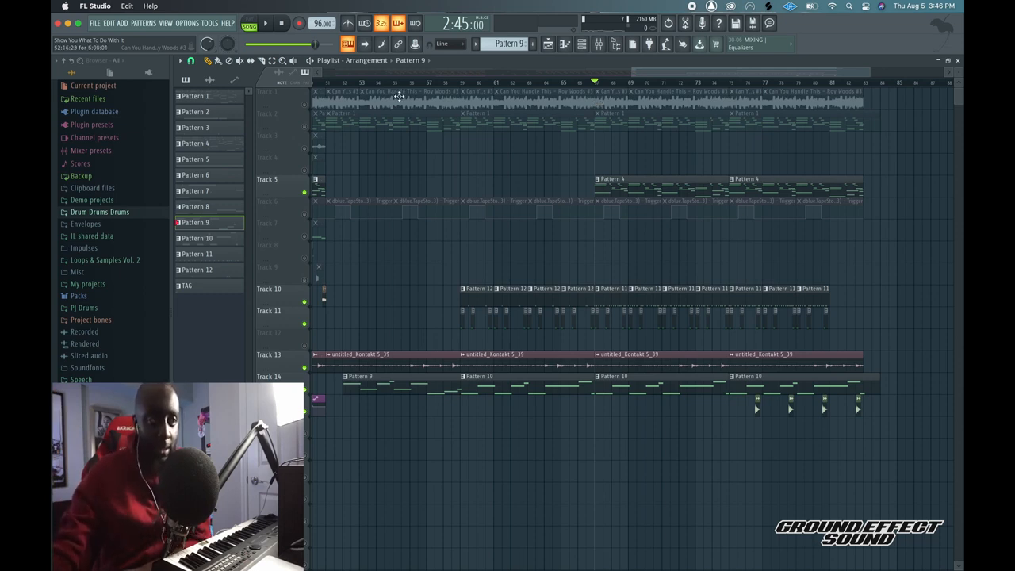
click(308, 105)
click(274, 25)
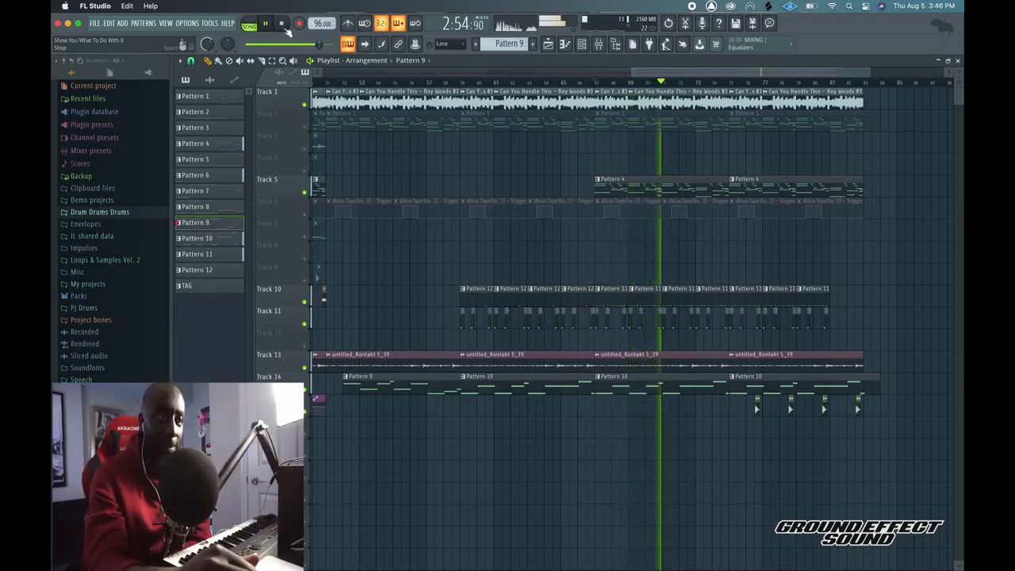
click(285, 27)
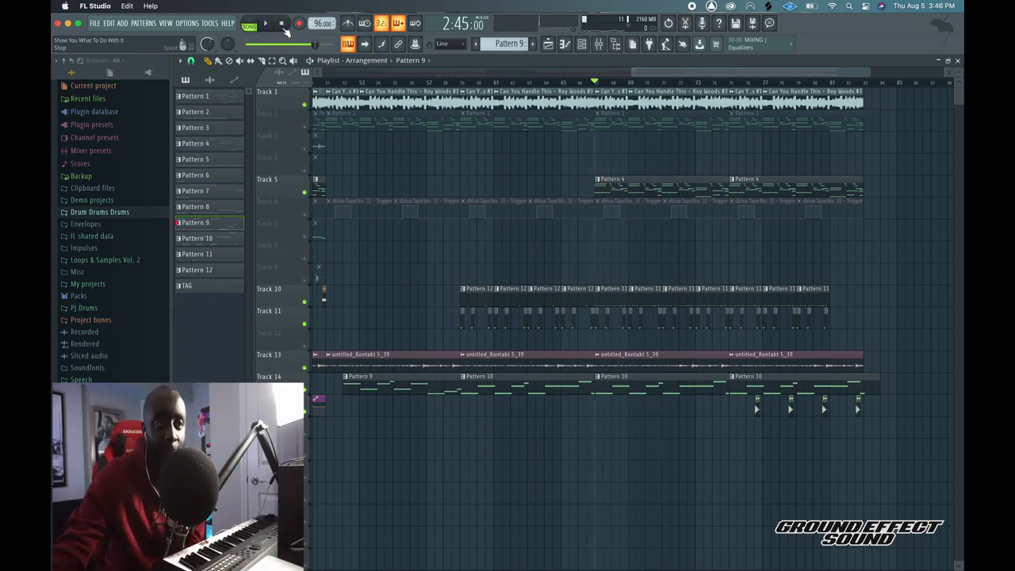
Return the Playlist view to the start of the arrangement and unmute all the muted tracks alongside Track 1
drag(633, 73, 320, 73)
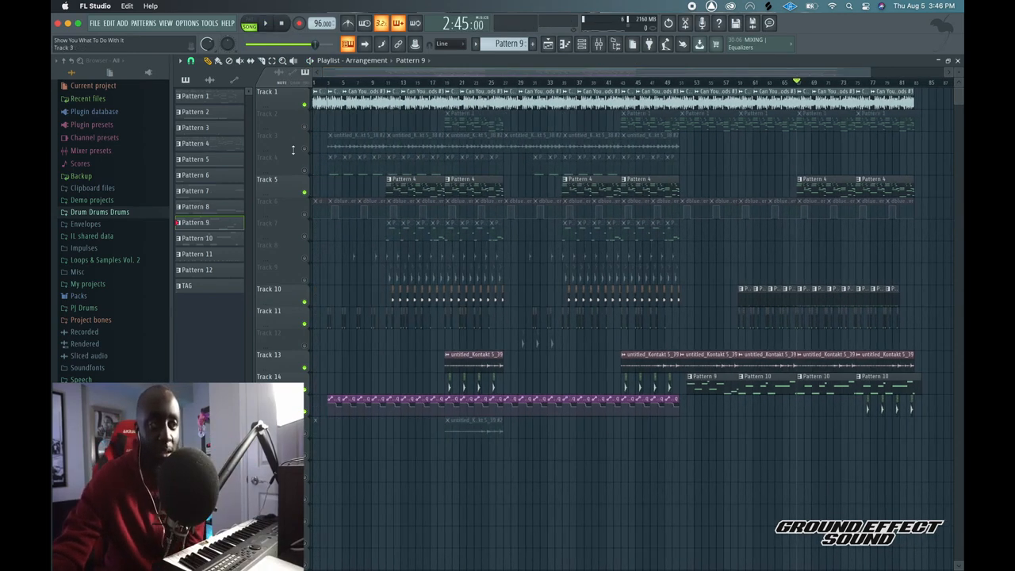
right_click(304, 107)
click(308, 108)
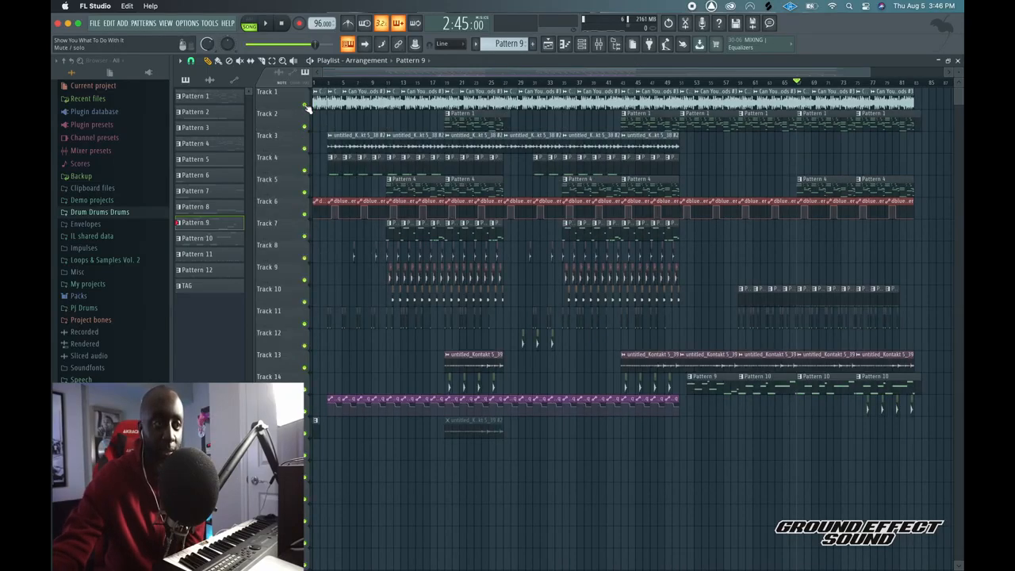